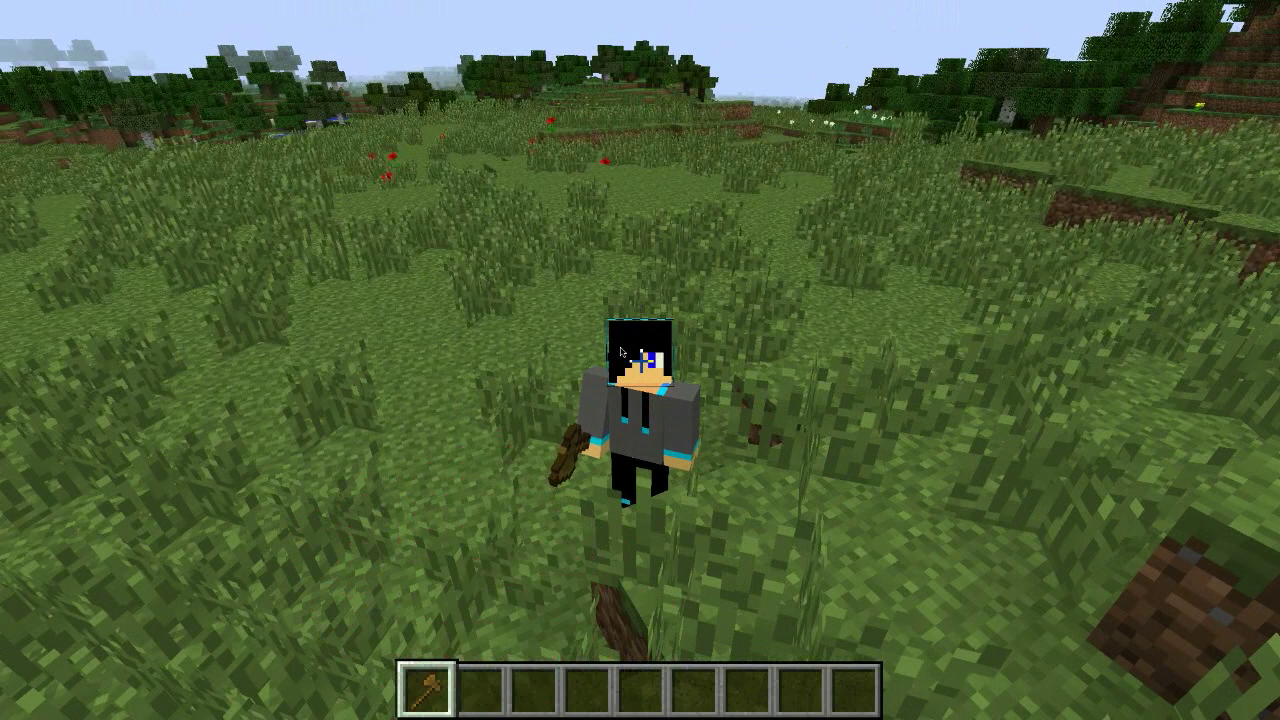
Fill the selected grassland with stone using the //set stone command
key(slash)
text(/set )
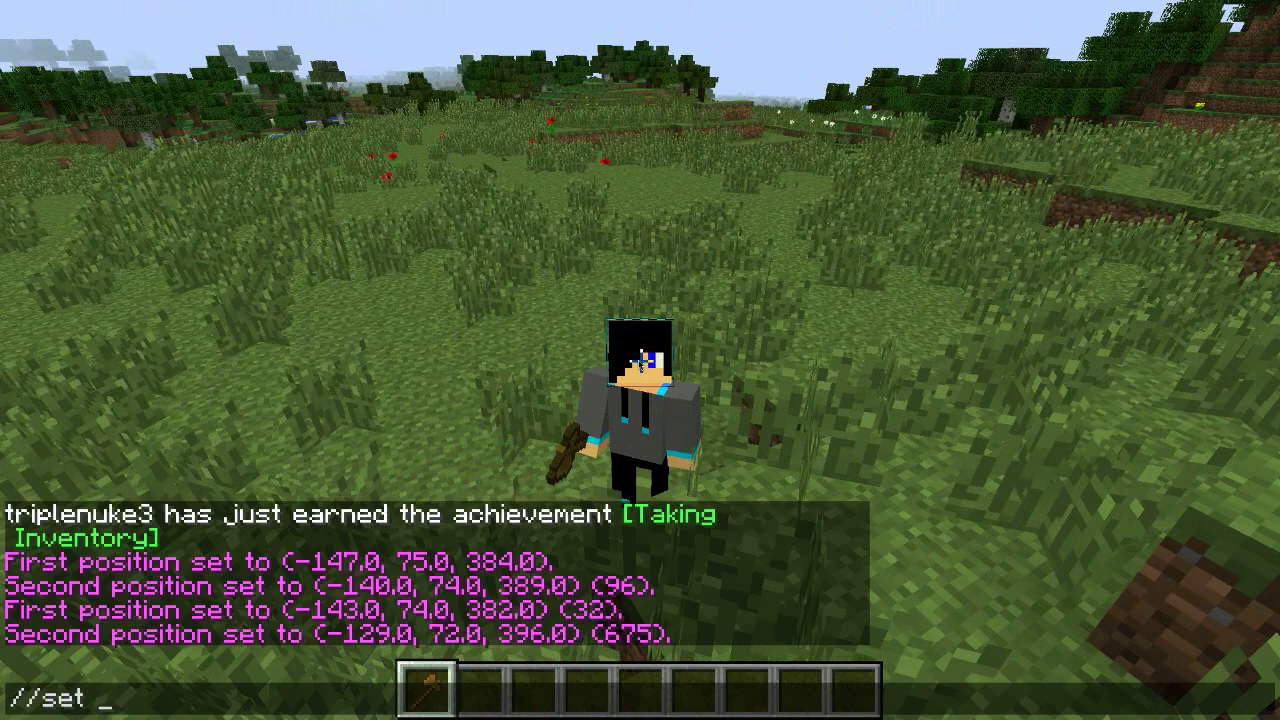
text(stone)
key(Return)
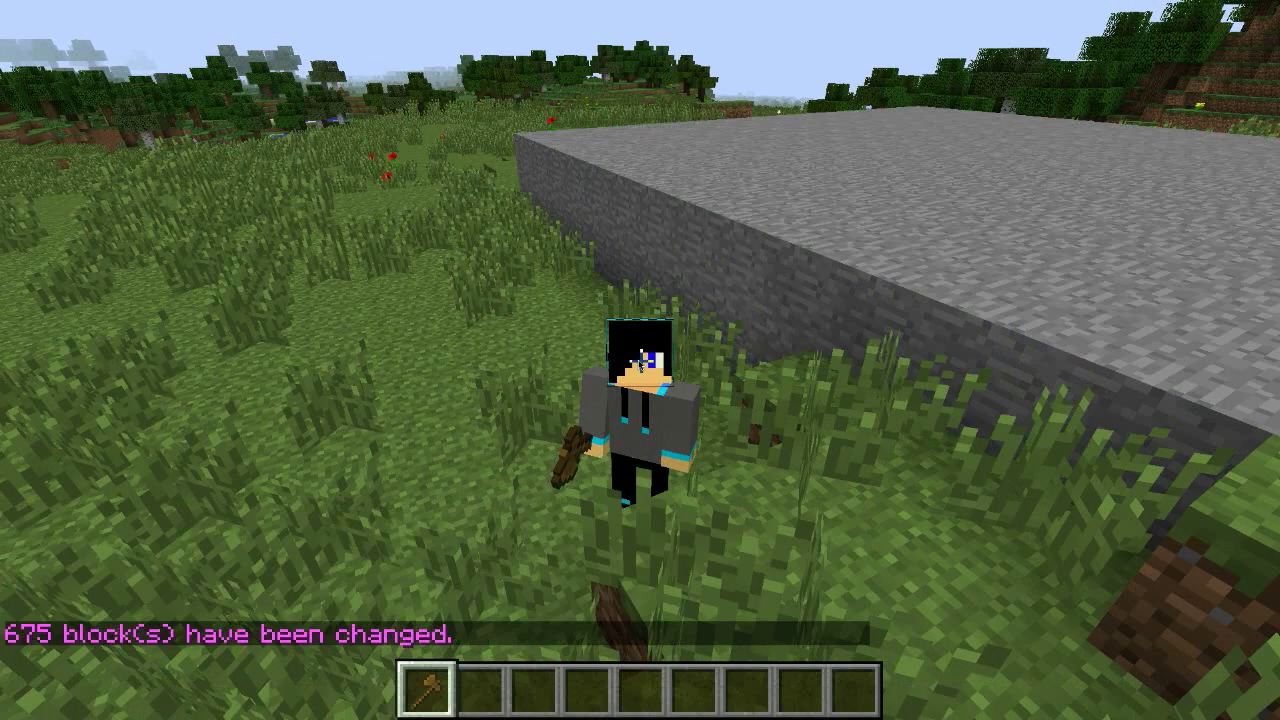
Open Video Settings from the game menu's Options
key(Escape)
click(618, 410)
click(618, 392)
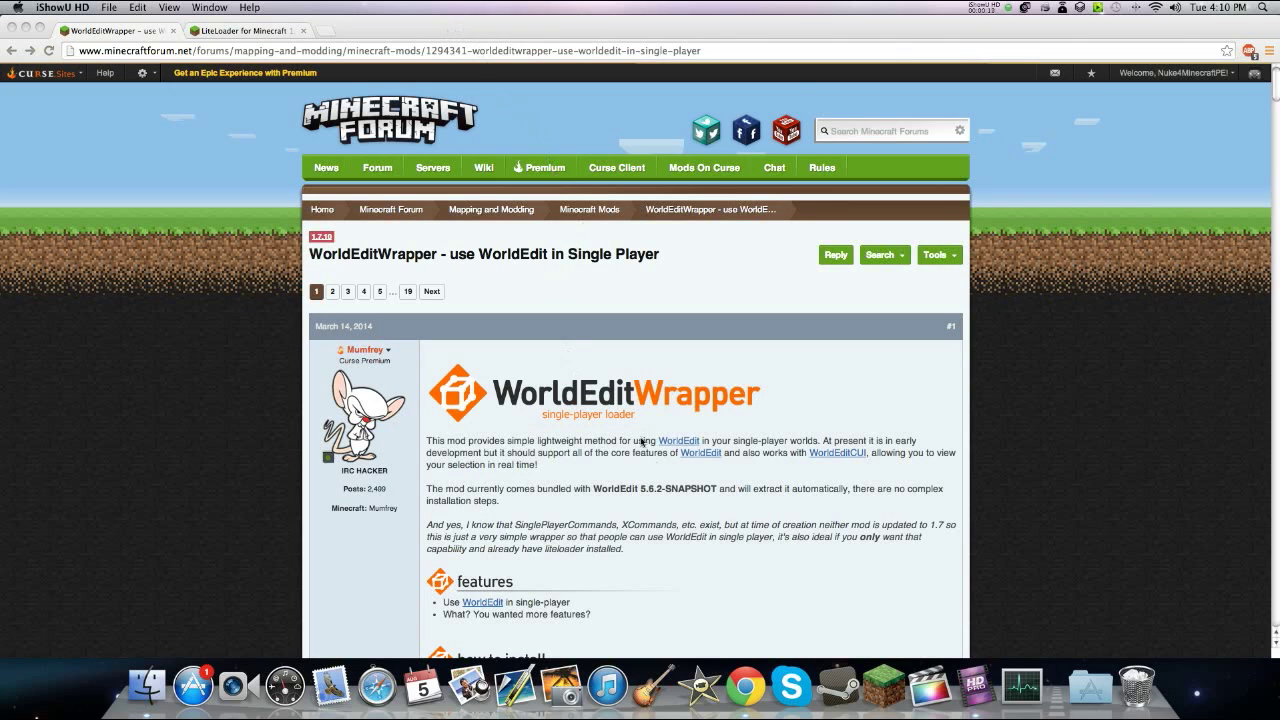
Download the LiteLoader 1.7.10 installer JAR and keep it despite the safety warning
click(675, 508)
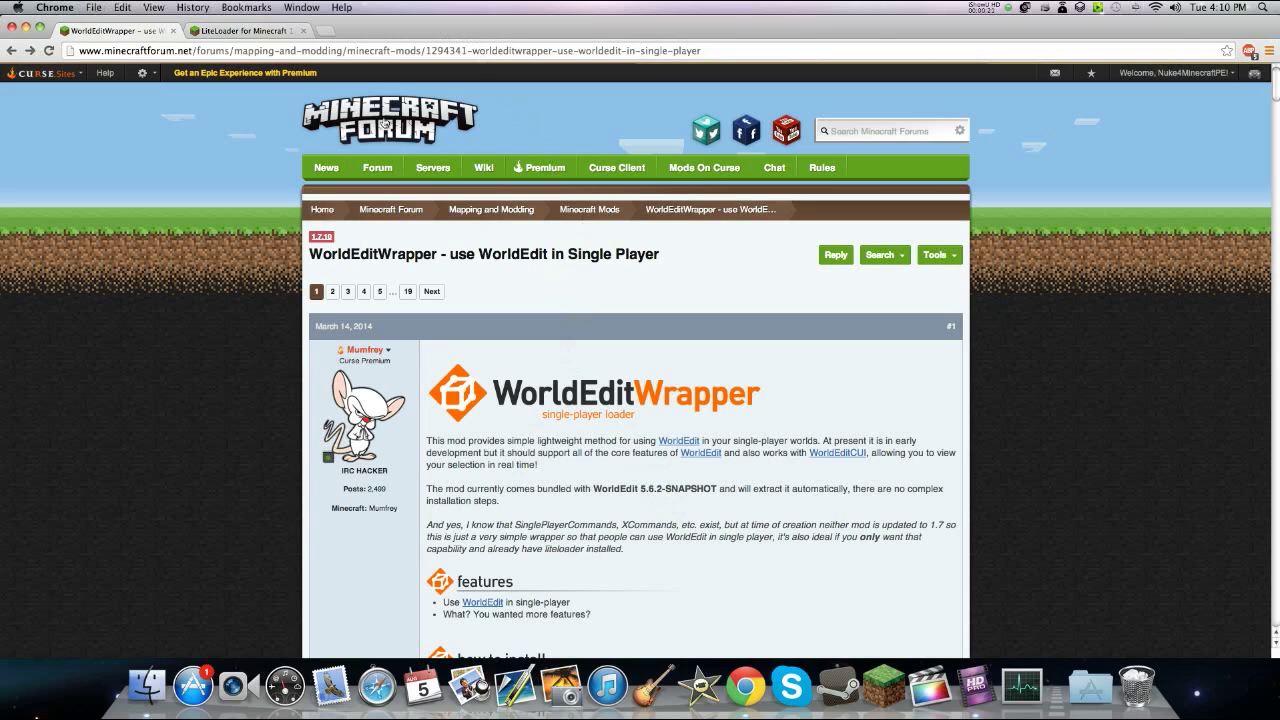
click(245, 31)
click(127, 36)
click(240, 28)
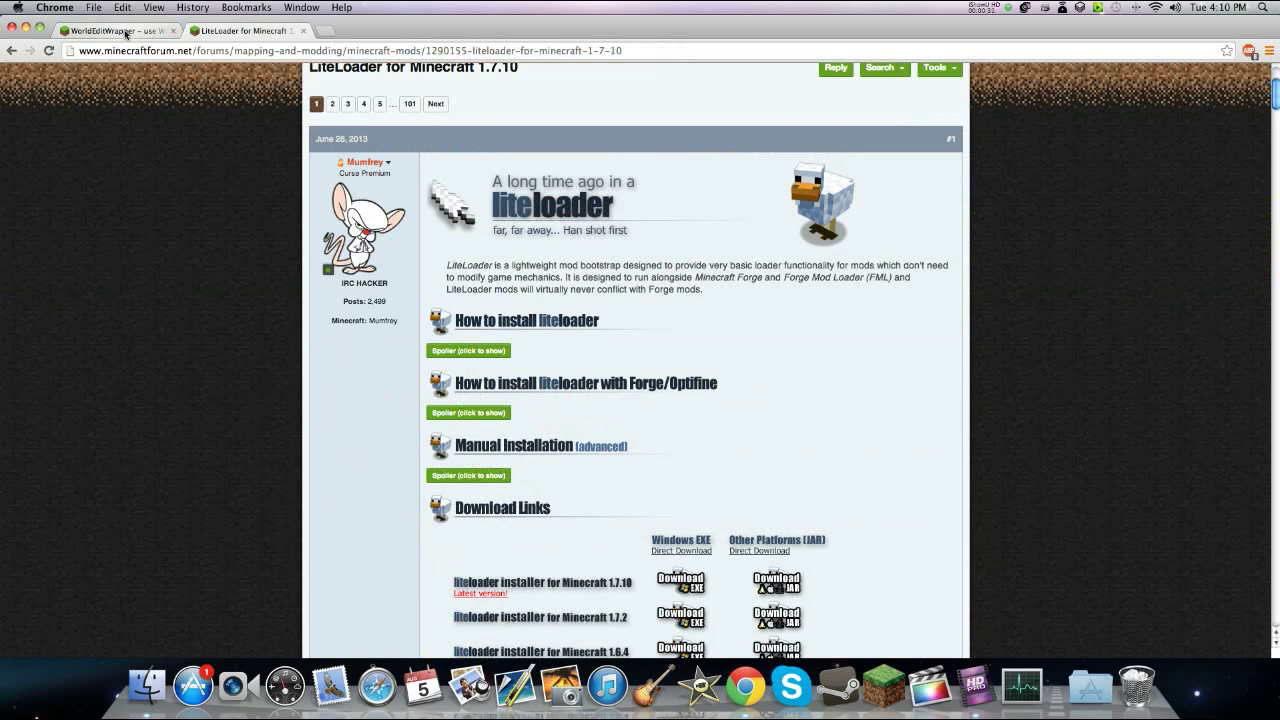
click(127, 33)
click(201, 36)
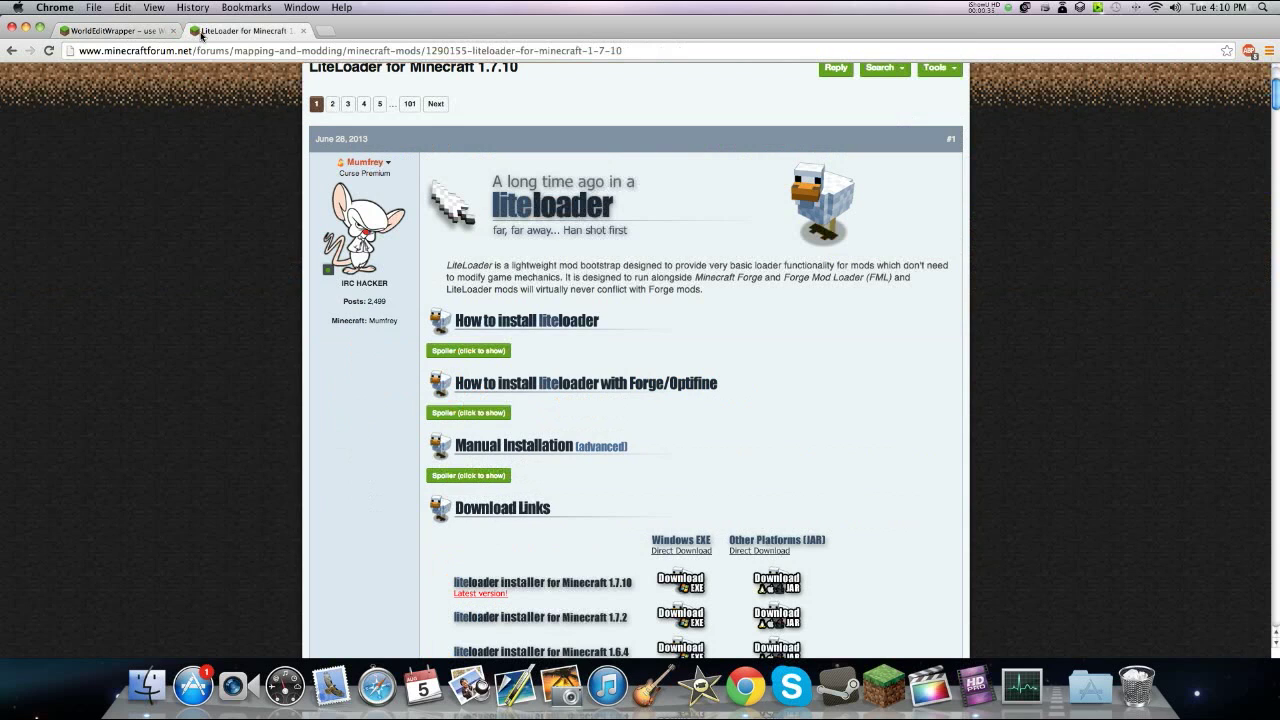
scroll(543, 328, down, 4)
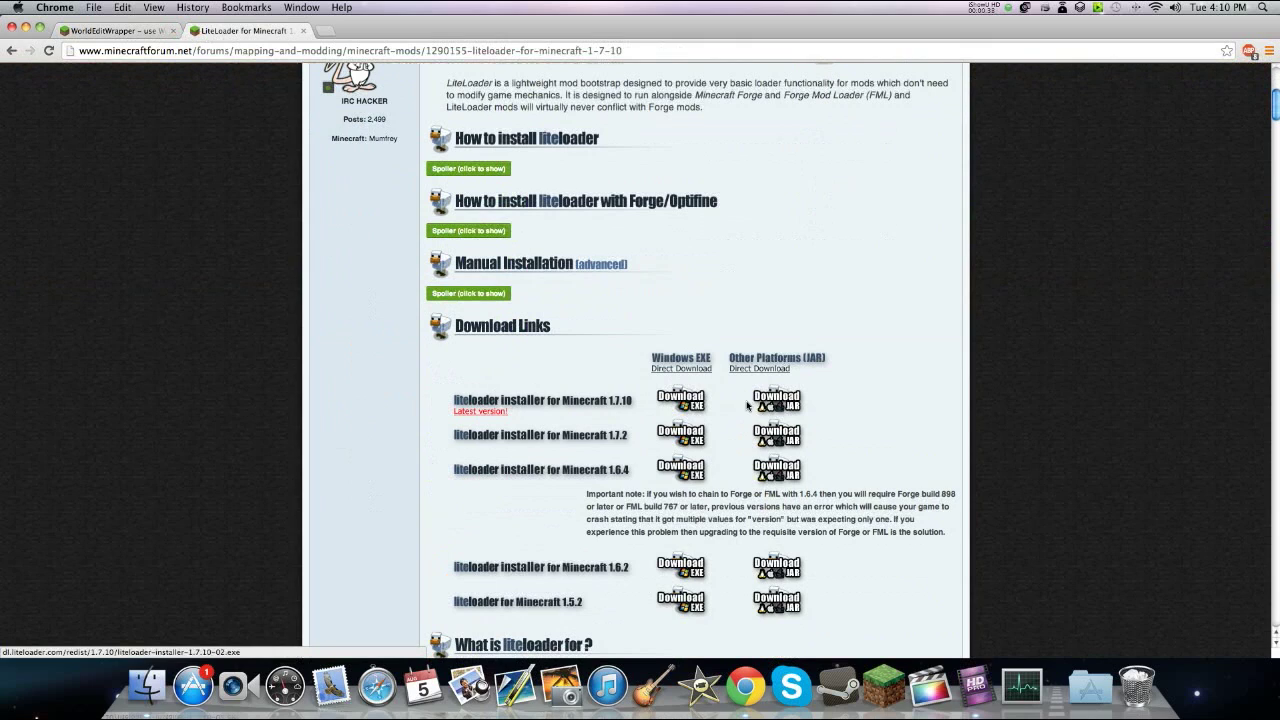
click(778, 402)
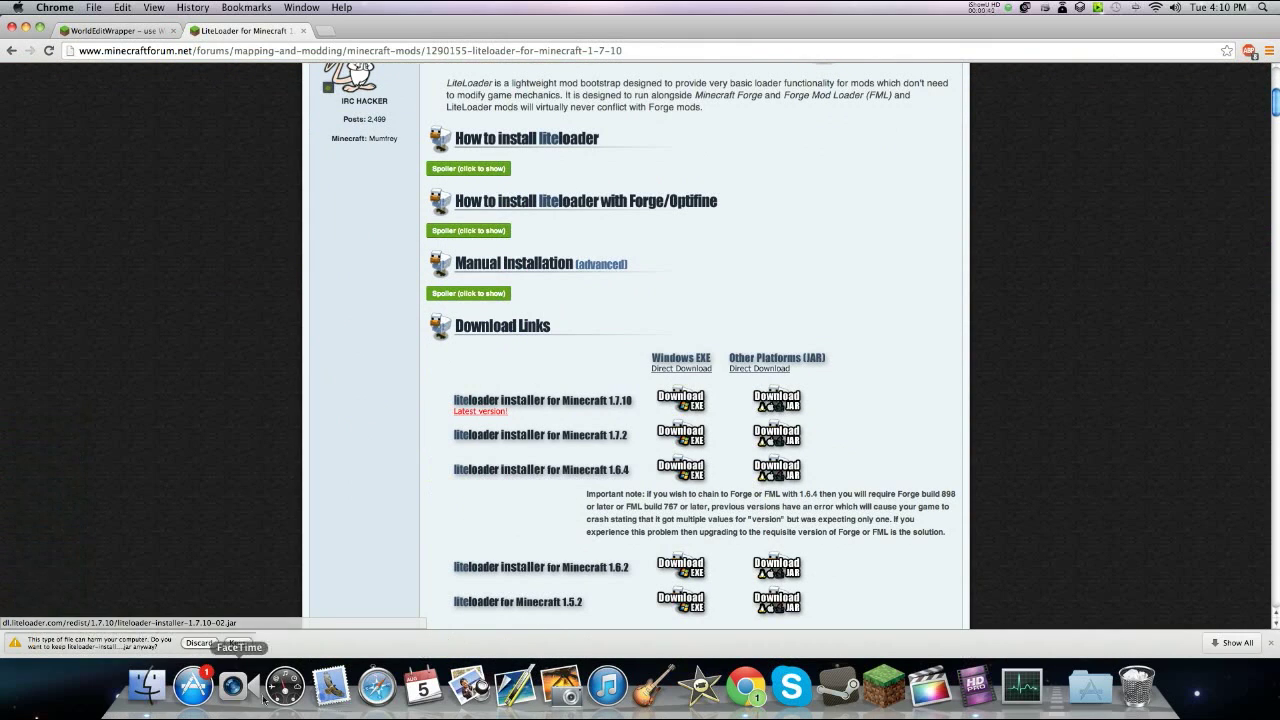
click(238, 643)
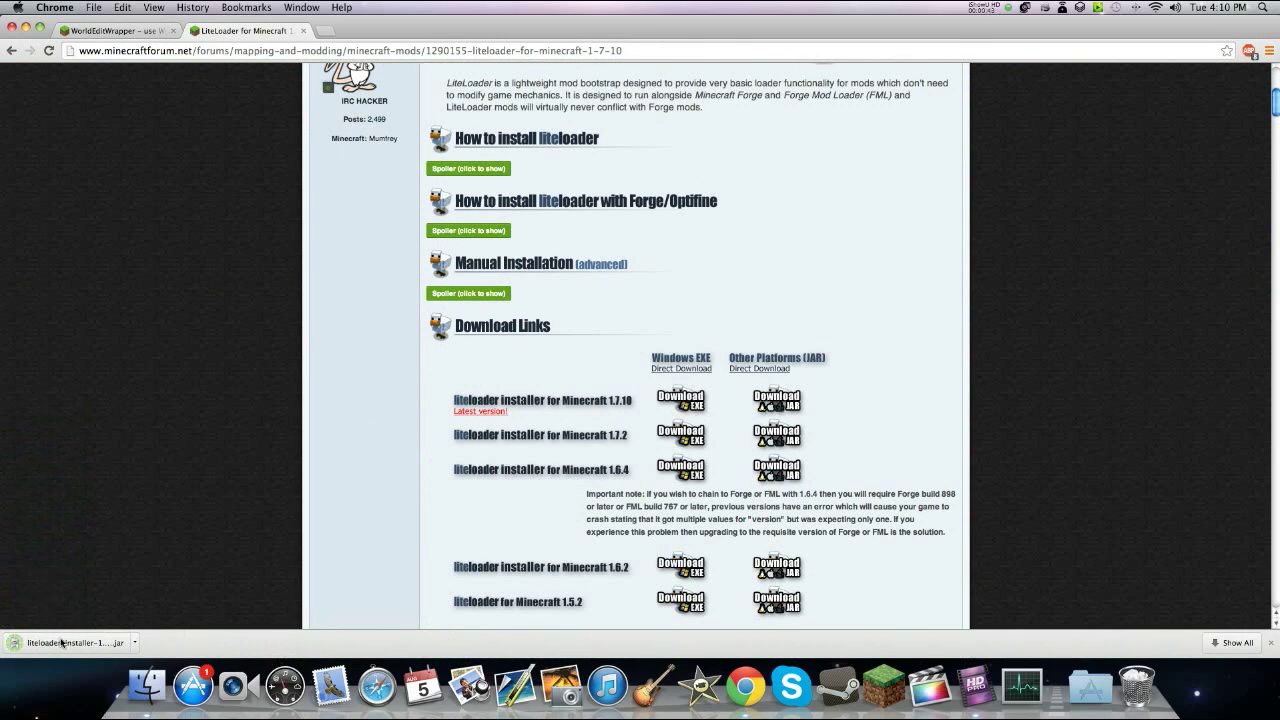
Download WorldEditWrapper 1.2.0 for Minecraft 1.7.10 from its forum page
click(155, 29)
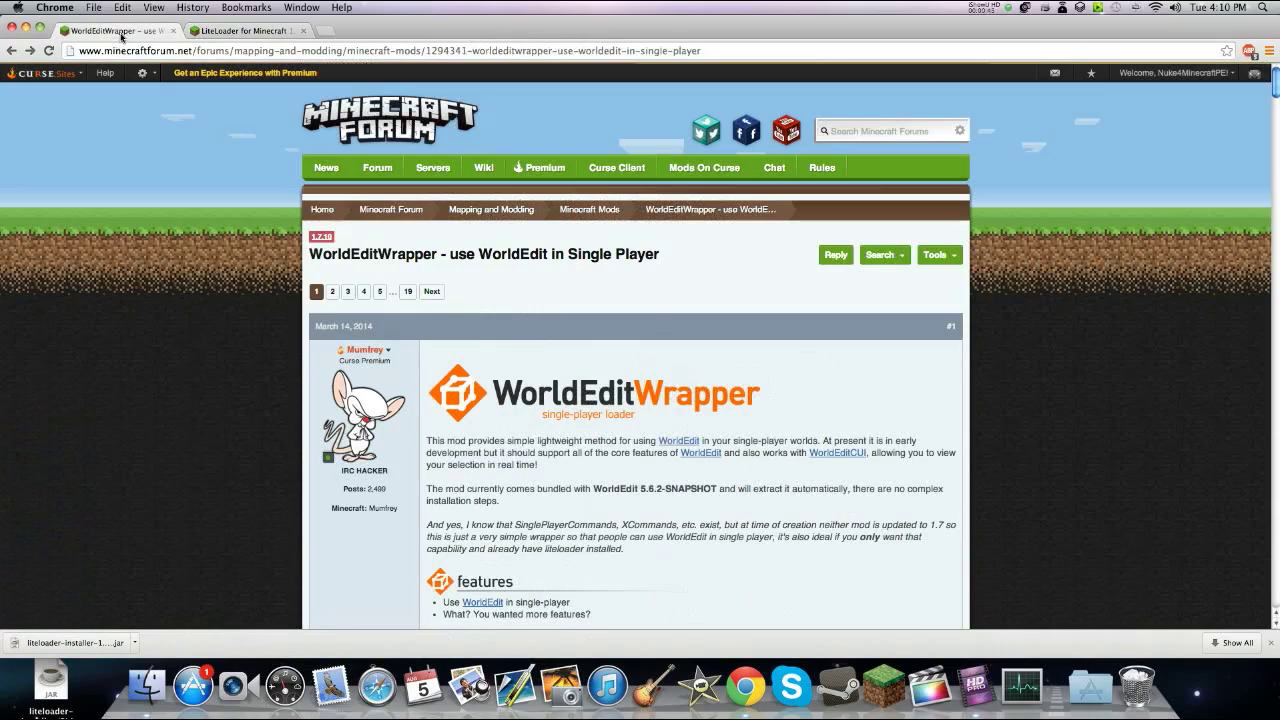
scroll(268, 197, down, 10)
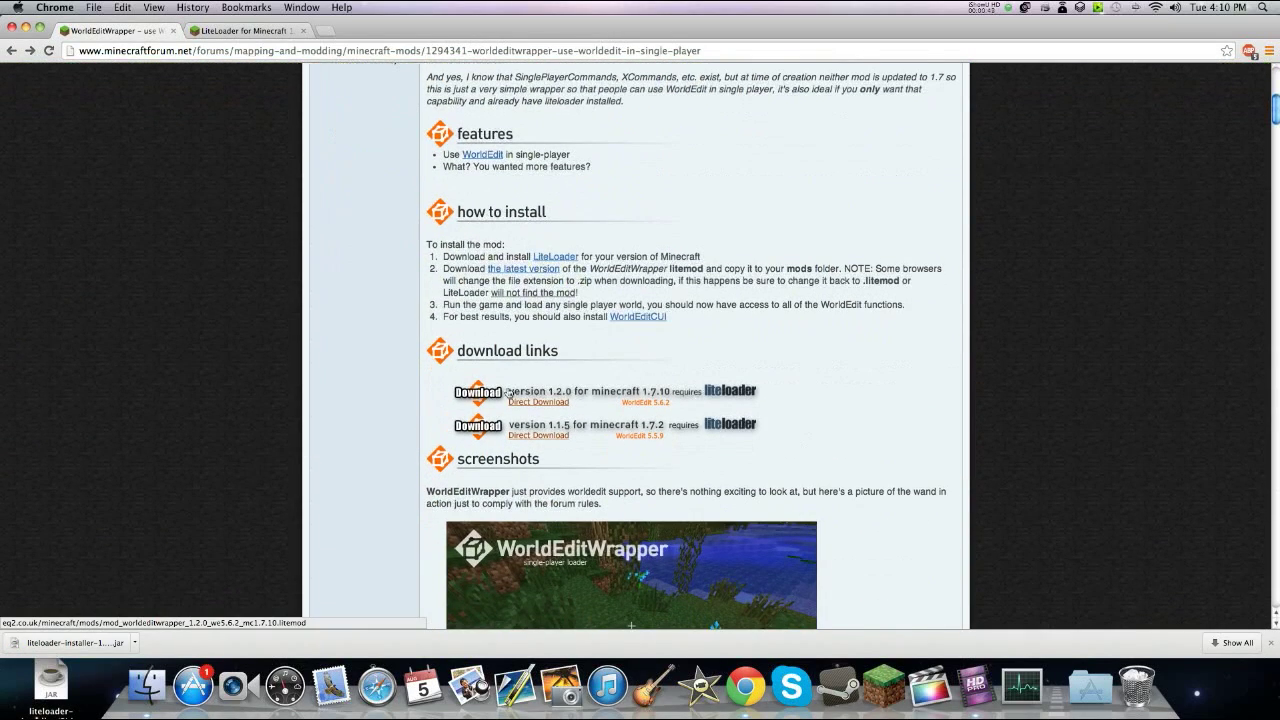
click(720, 391)
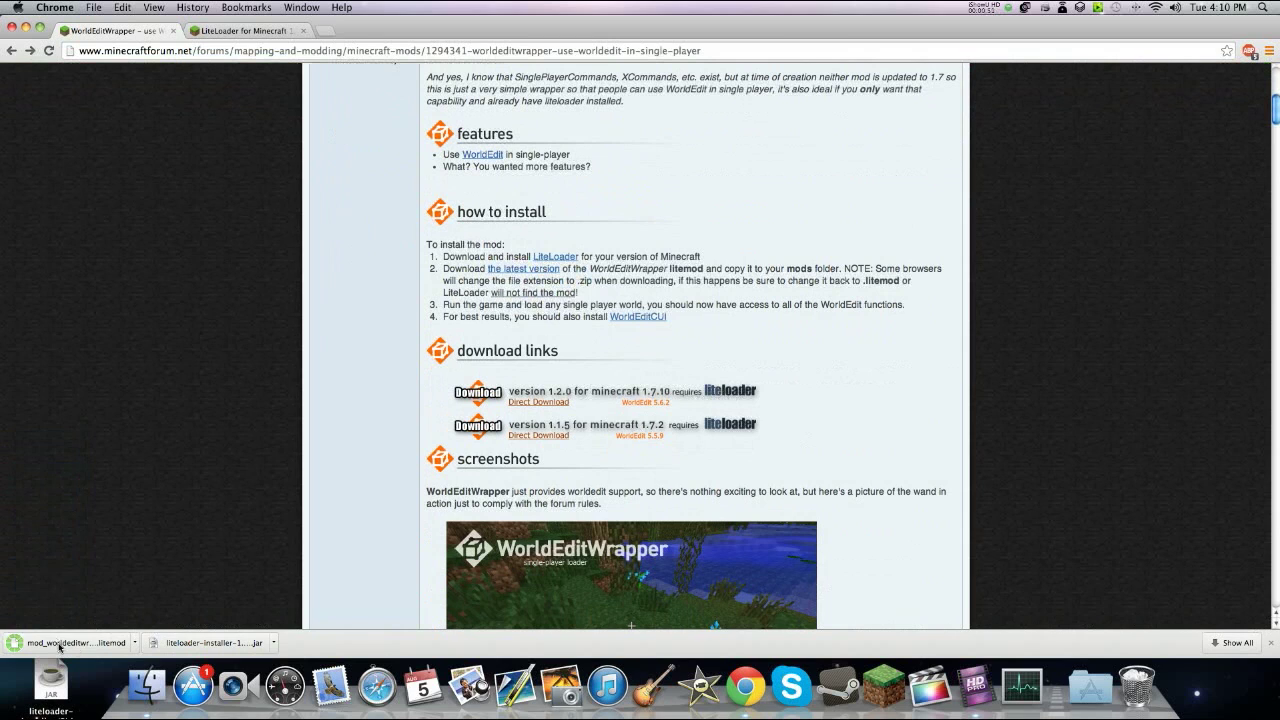
Close Chrome and place both downloaded files on the desktop
drag(87, 643, 90, 672)
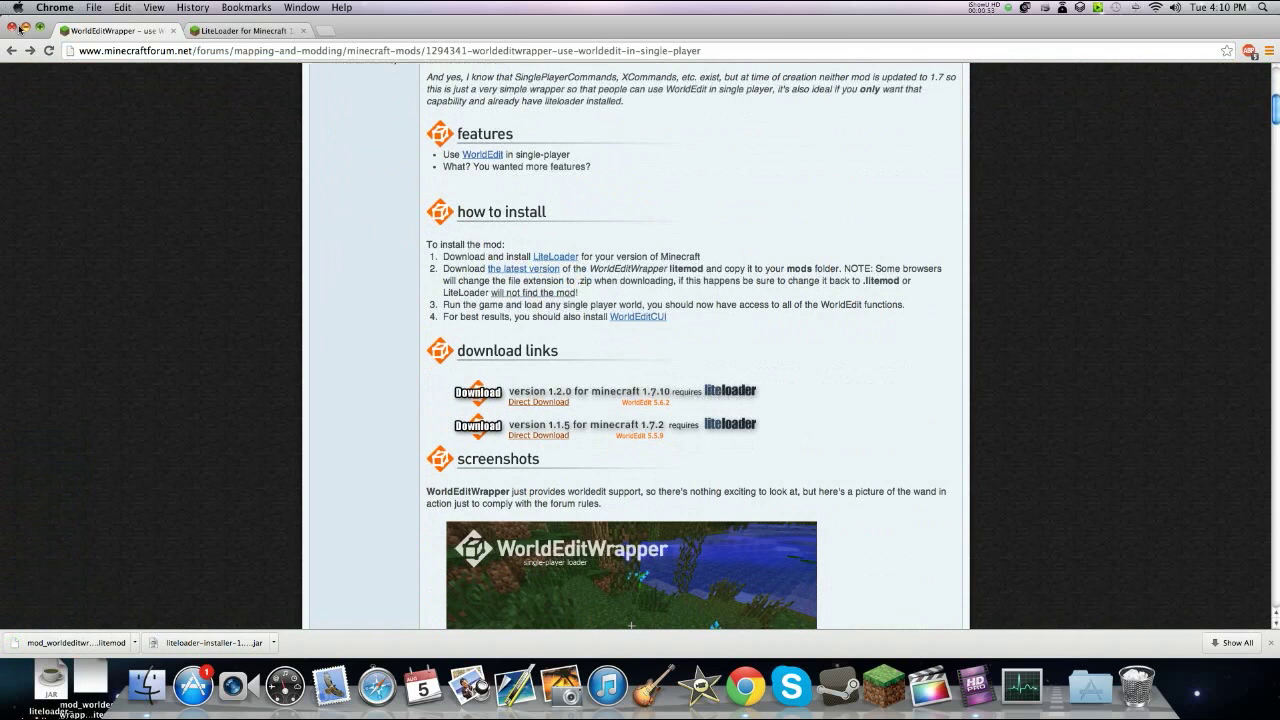
click(15, 28)
mouse_move(6, 591)
mouse_down()
mouse_move(122, 715)
mouse_move(136, 641)
mouse_move(615, 255)
mouse_move(730, 262)
mouse_up()
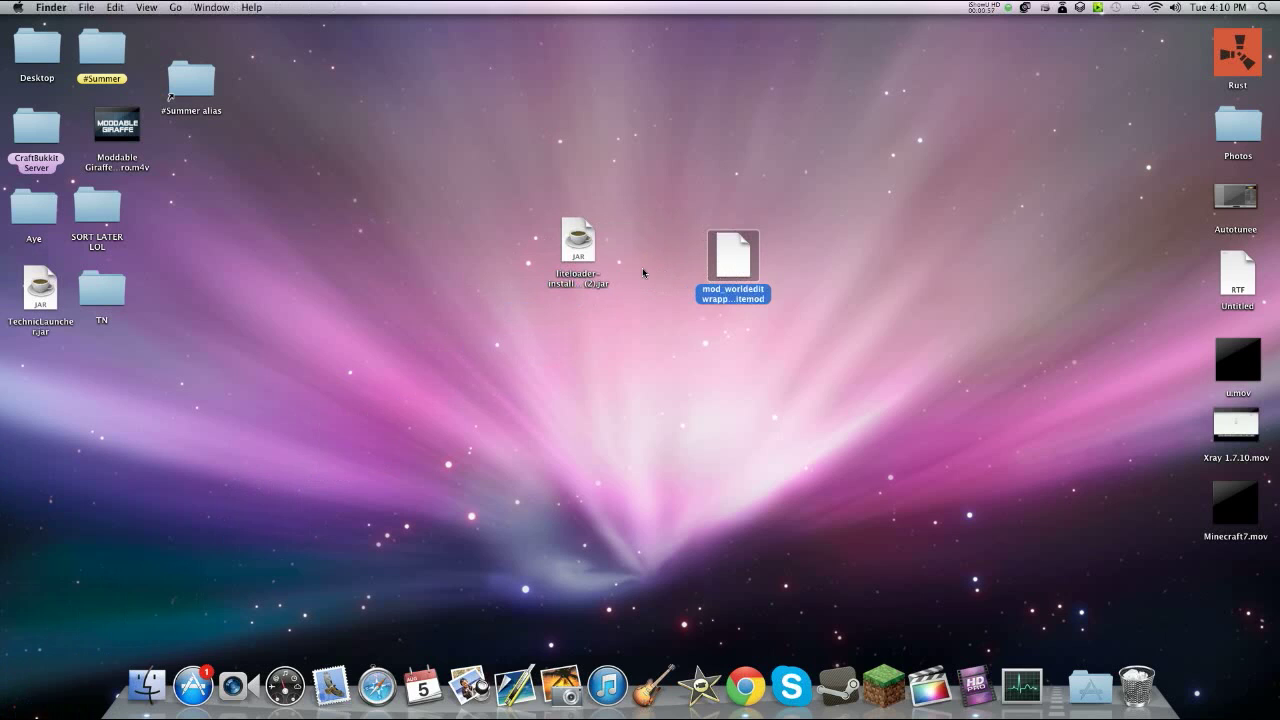
Run the LiteLoader installer JAR to install the 1.7.10 client profile, then dismiss the completion message
double_click(569, 253)
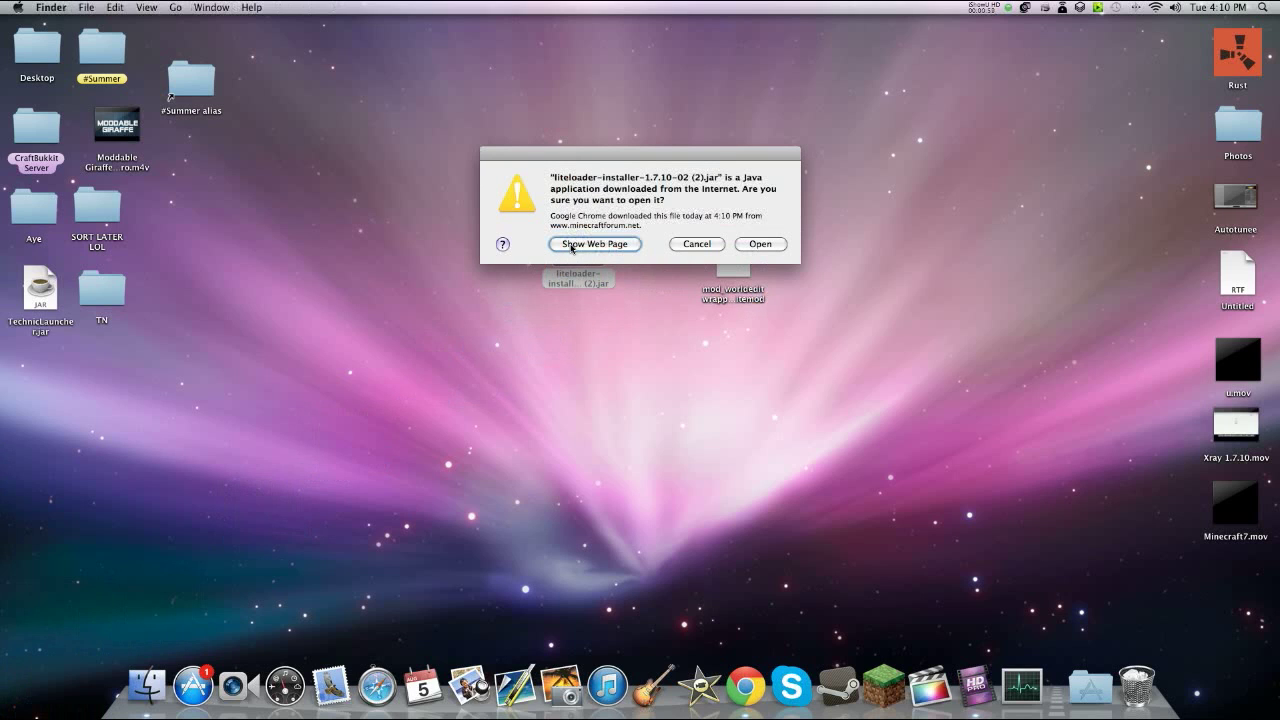
click(766, 245)
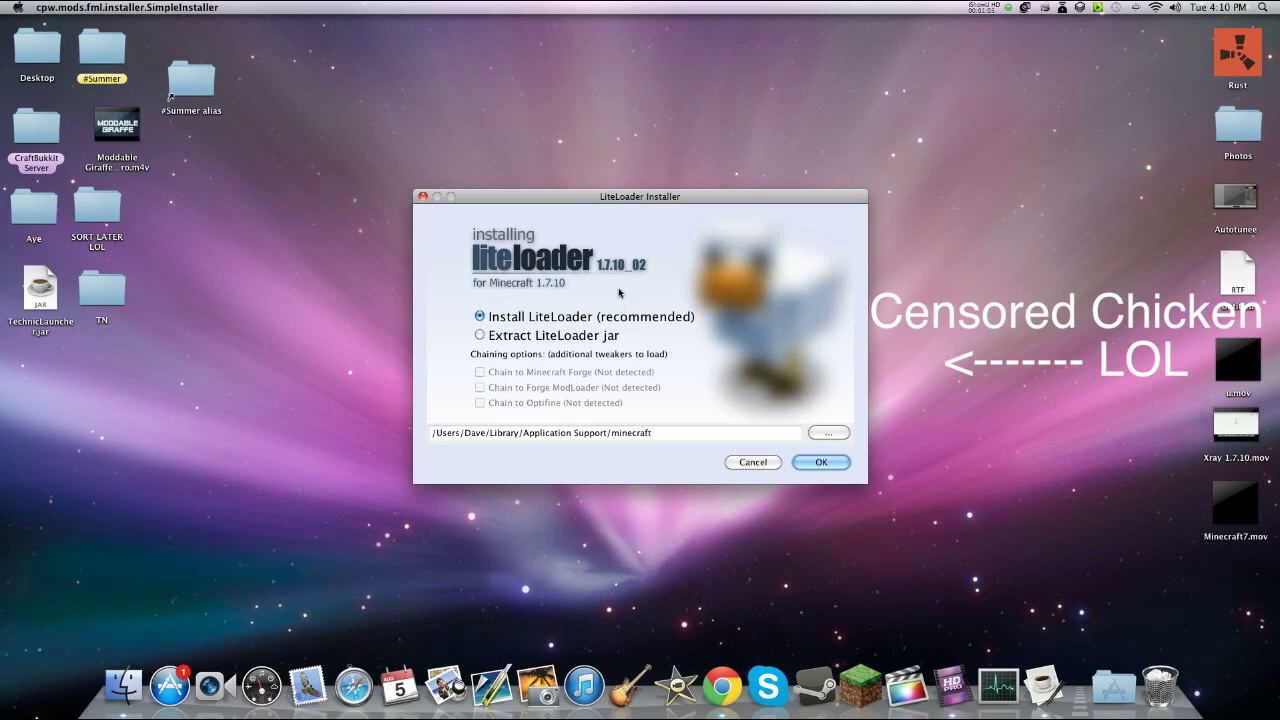
click(821, 462)
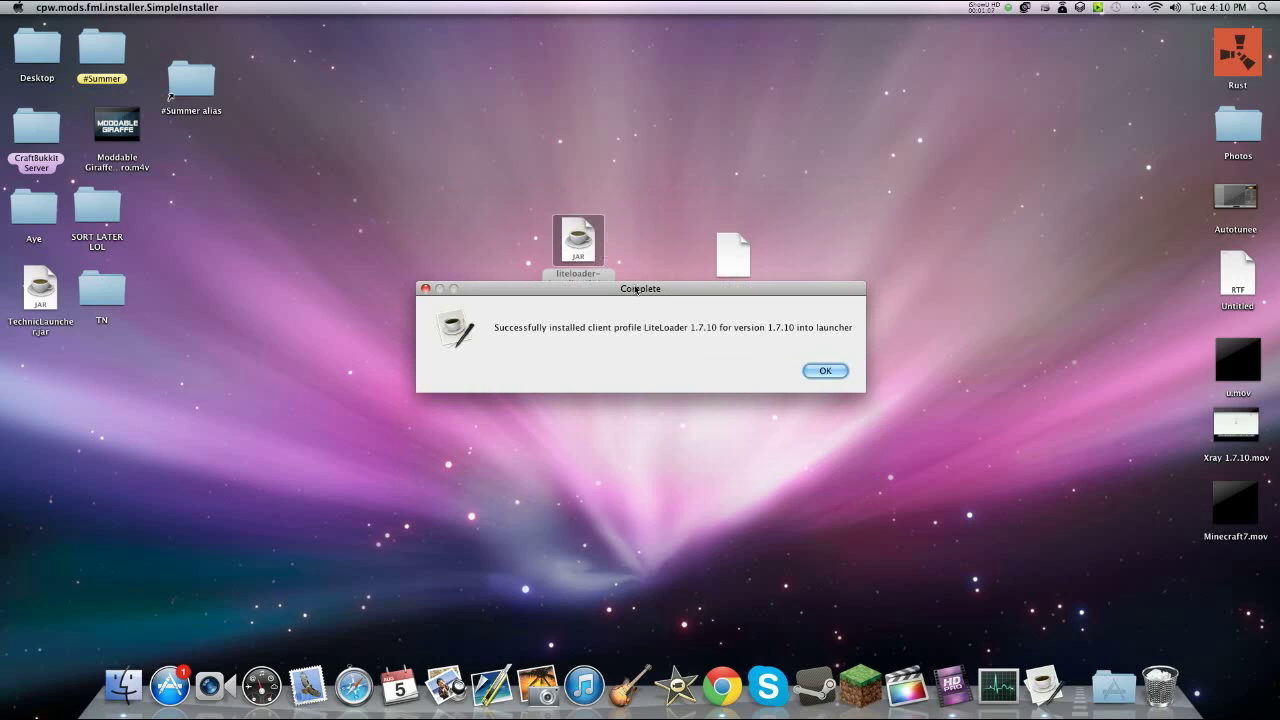
click(823, 371)
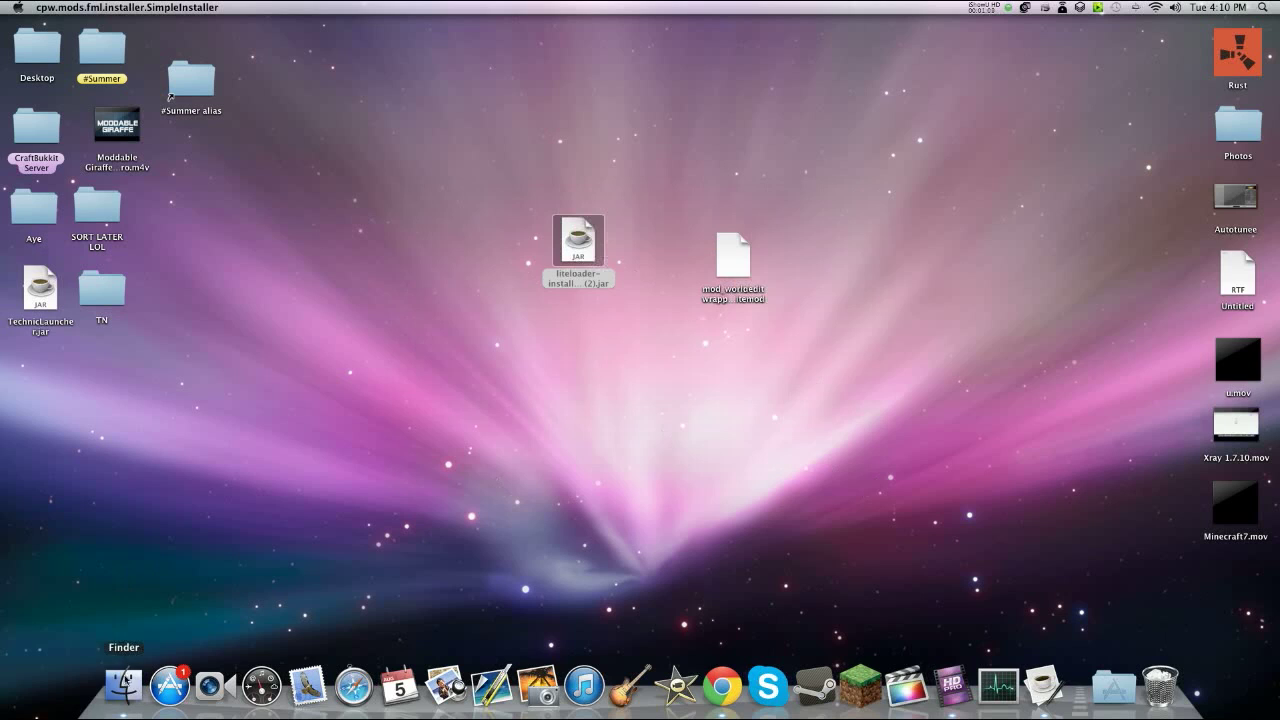
click(126, 684)
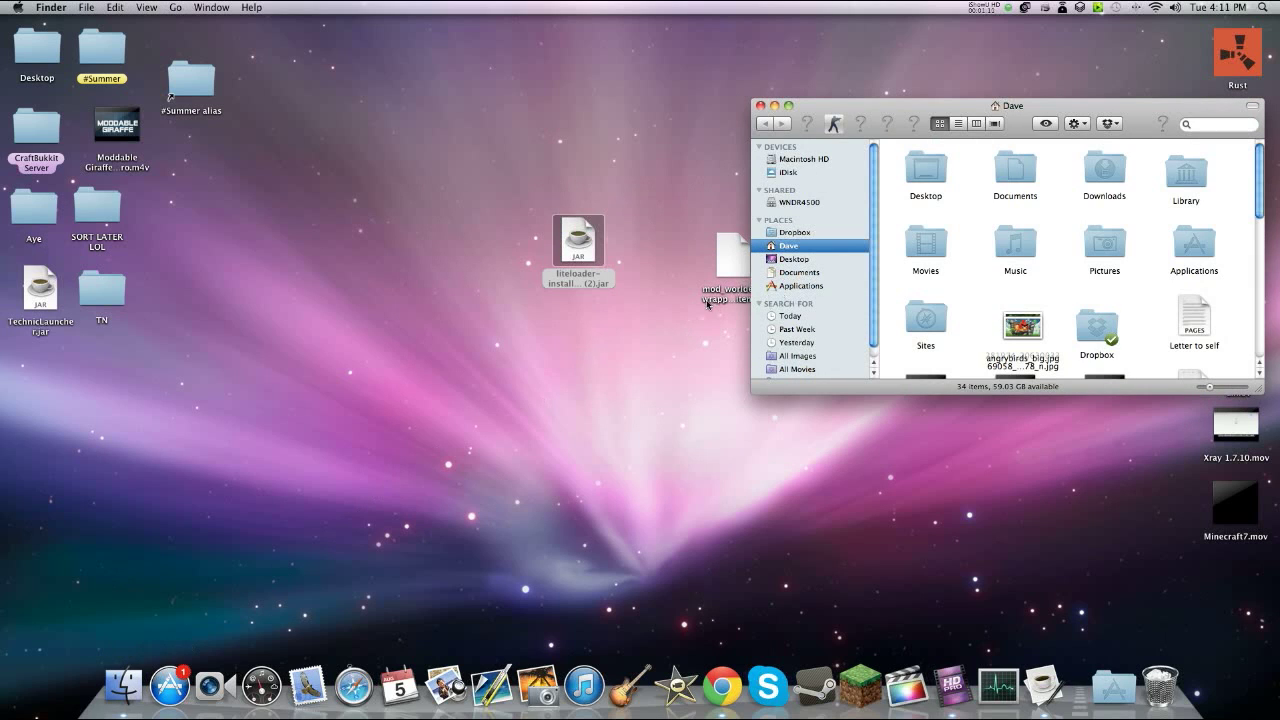
click(1192, 170)
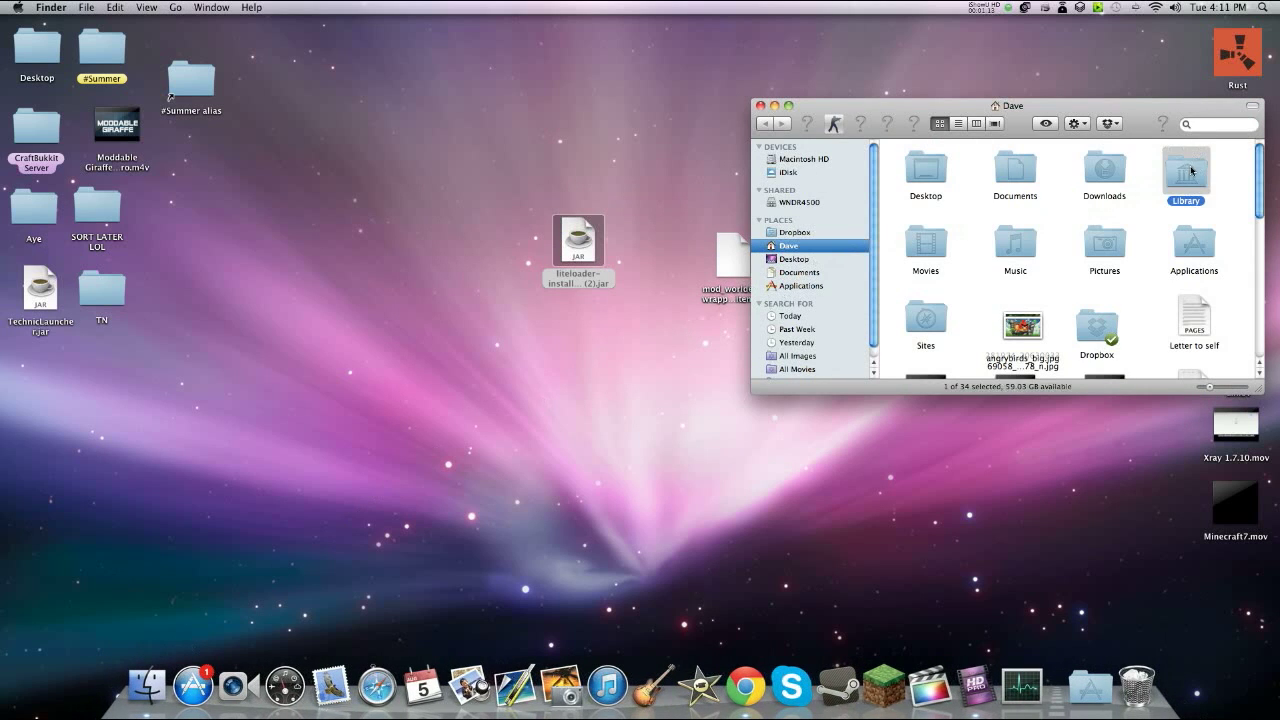
double_click(1191, 170)
double_click(1034, 168)
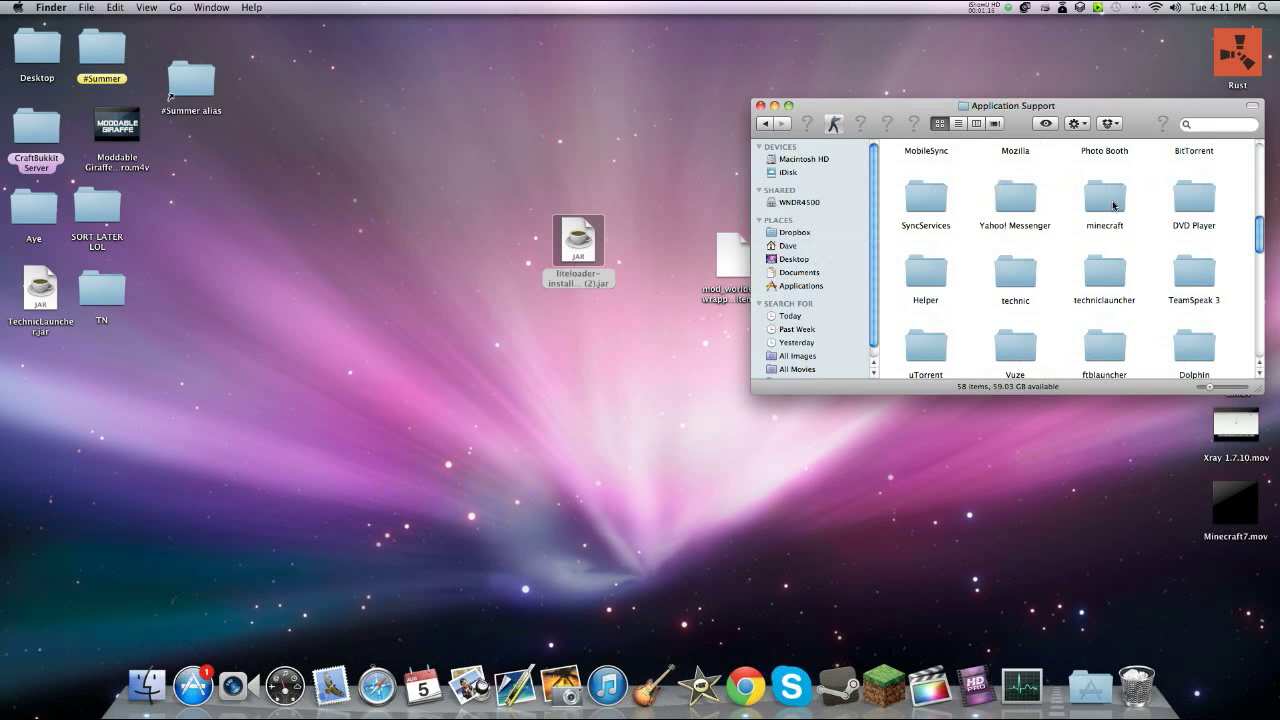
double_click(1110, 200)
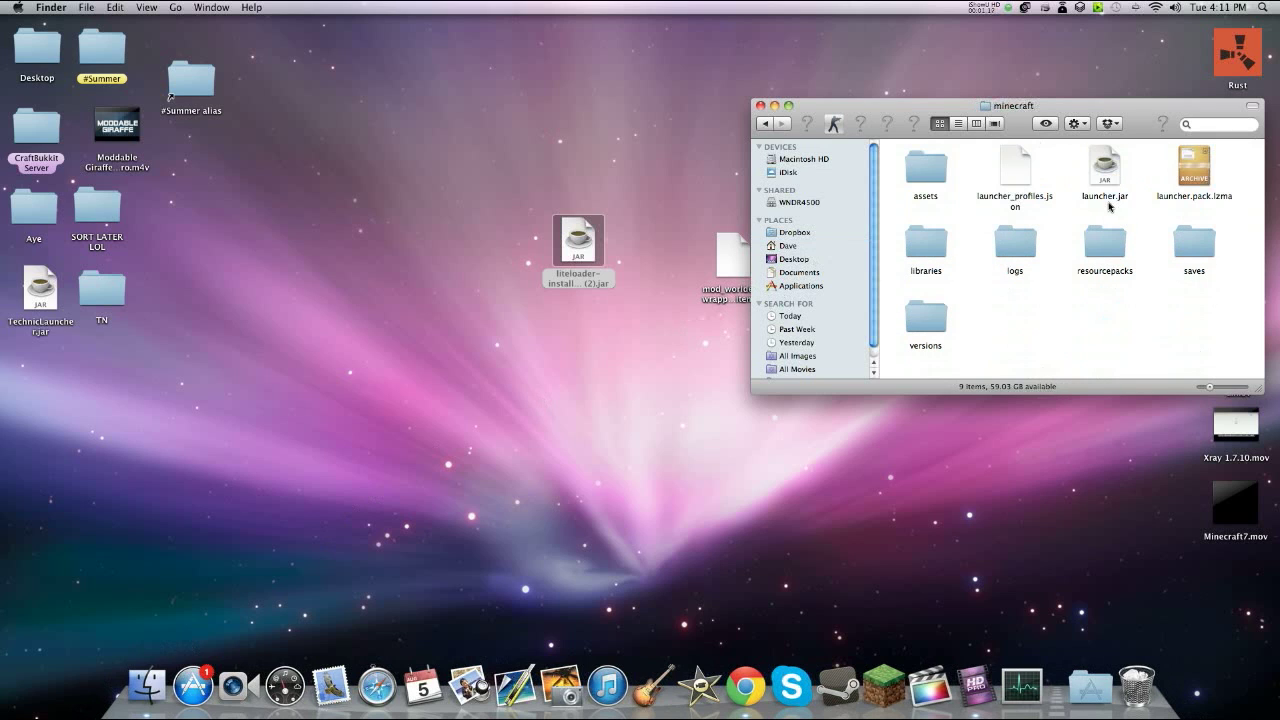
double_click(943, 316)
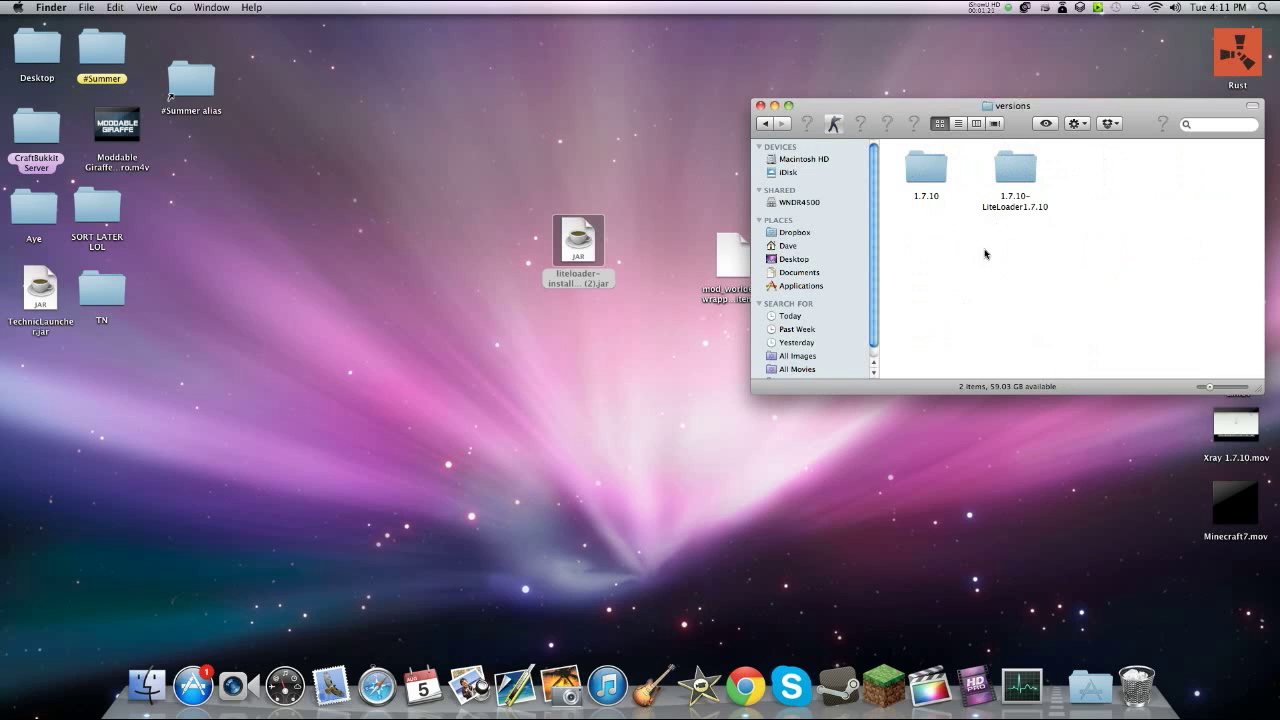
Launch Minecraft once with the LiteLoader 1.7.10 profile, then quit the game and the launcher
click(761, 106)
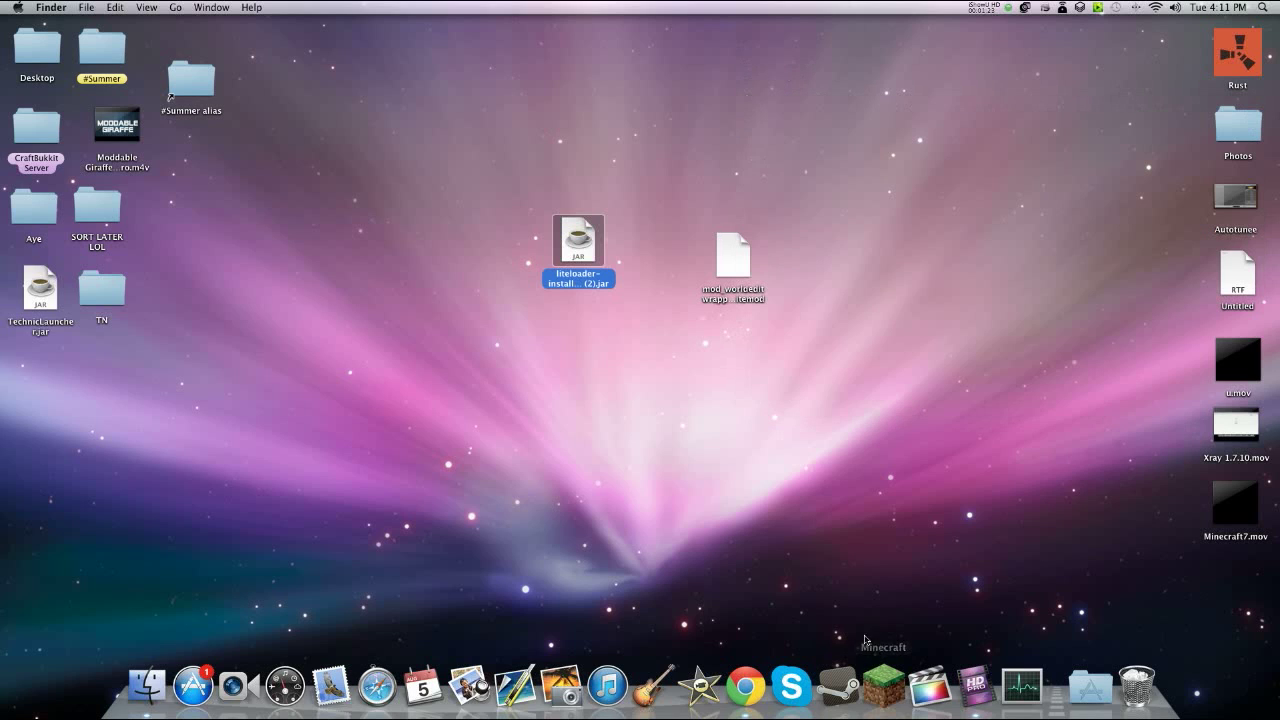
click(876, 678)
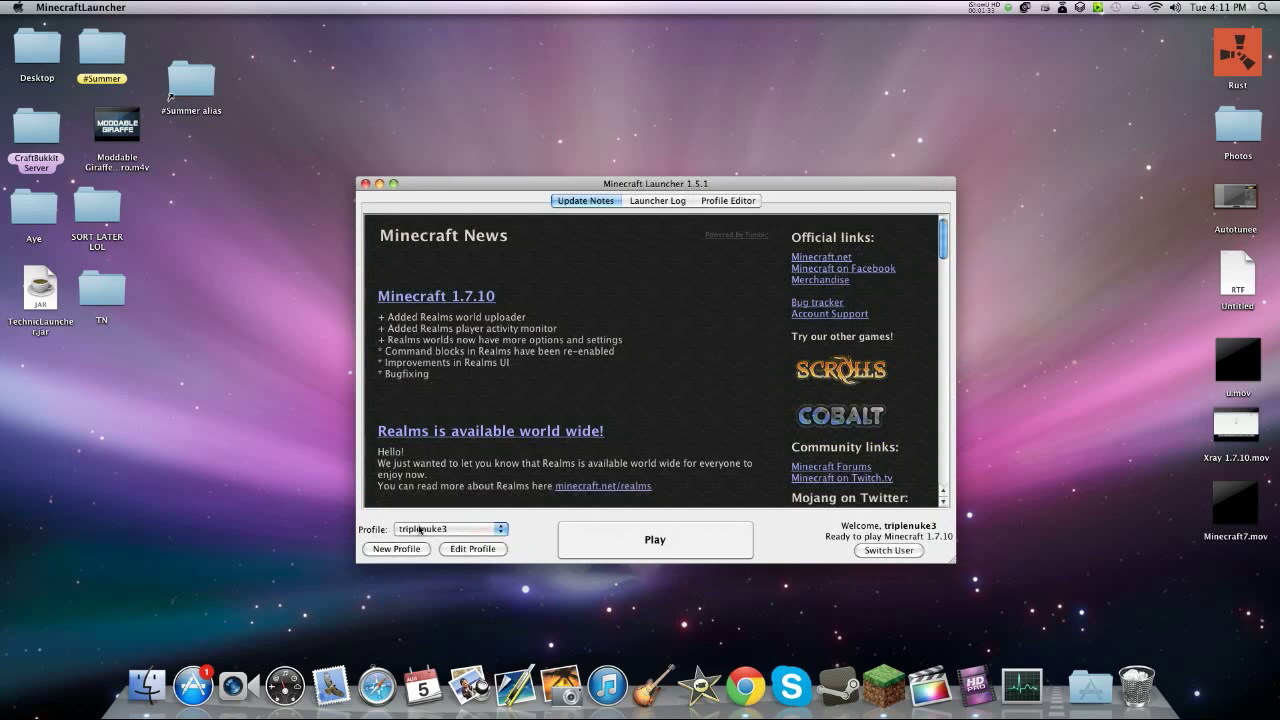
click(420, 530)
click(430, 518)
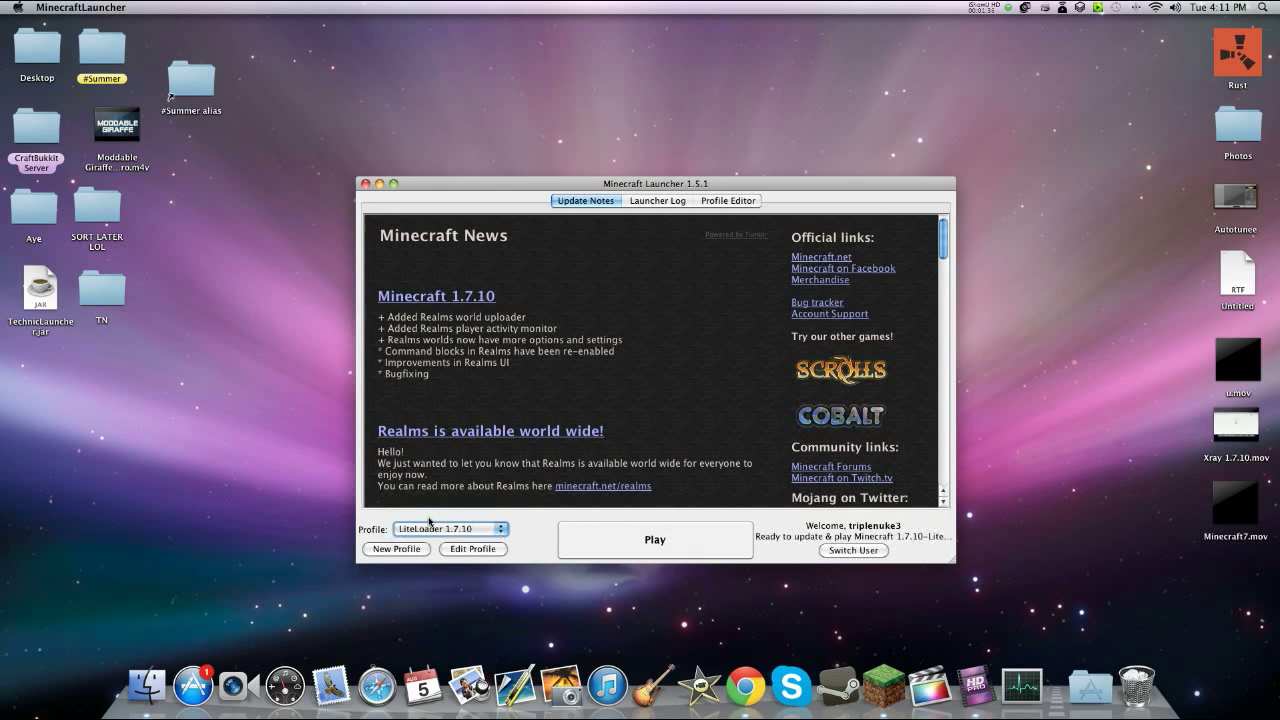
click(630, 545)
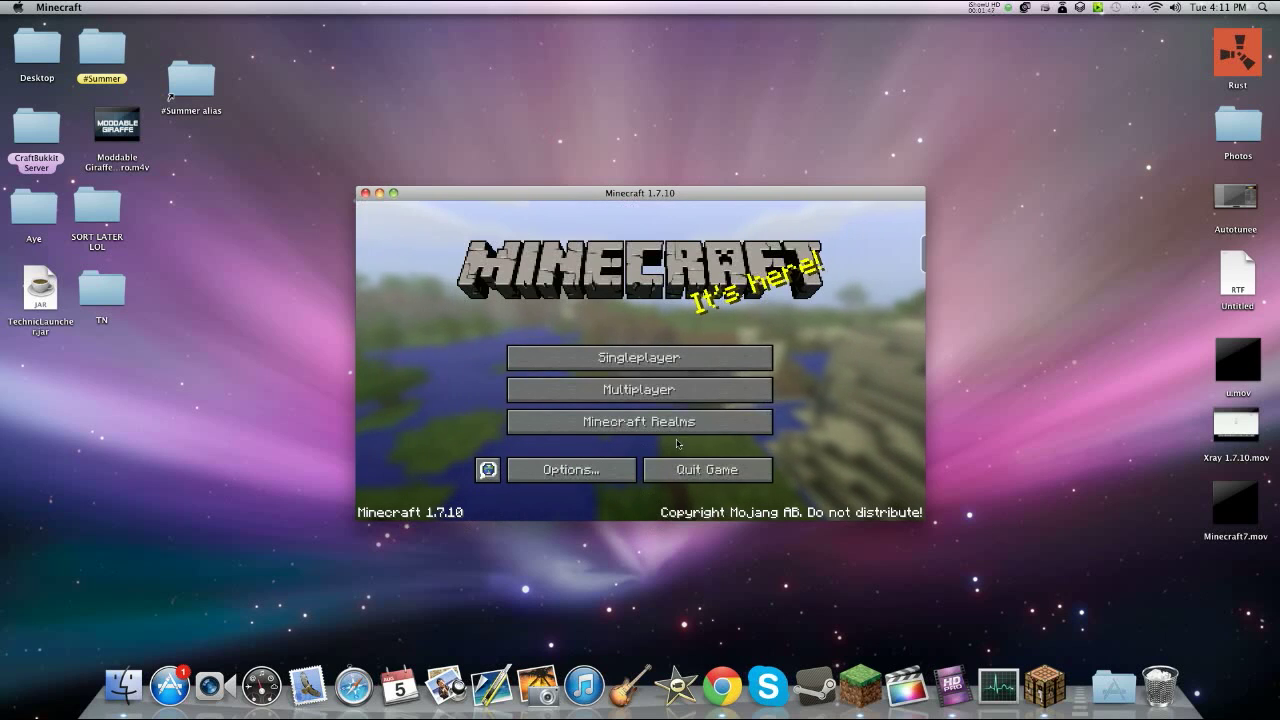
click(697, 467)
right_click(884, 686)
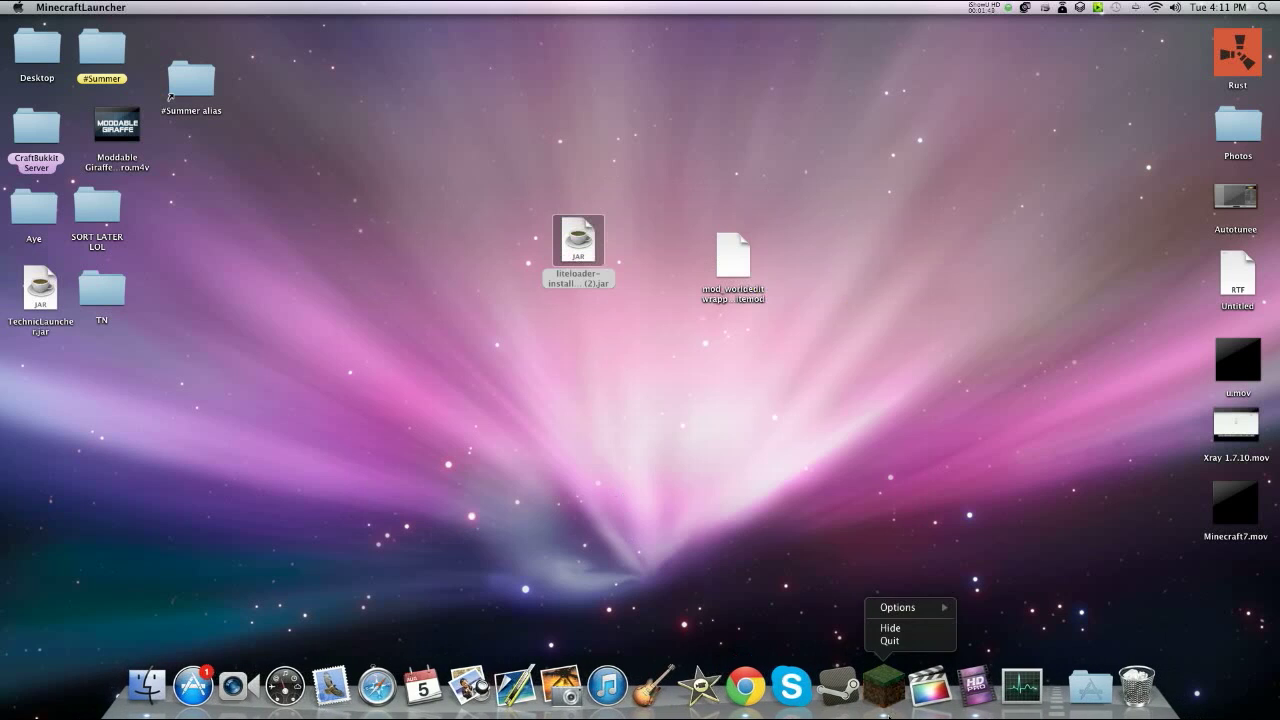
Quit the launcher and open Library > Application Support > minecraft > mods in Finder
click(921, 644)
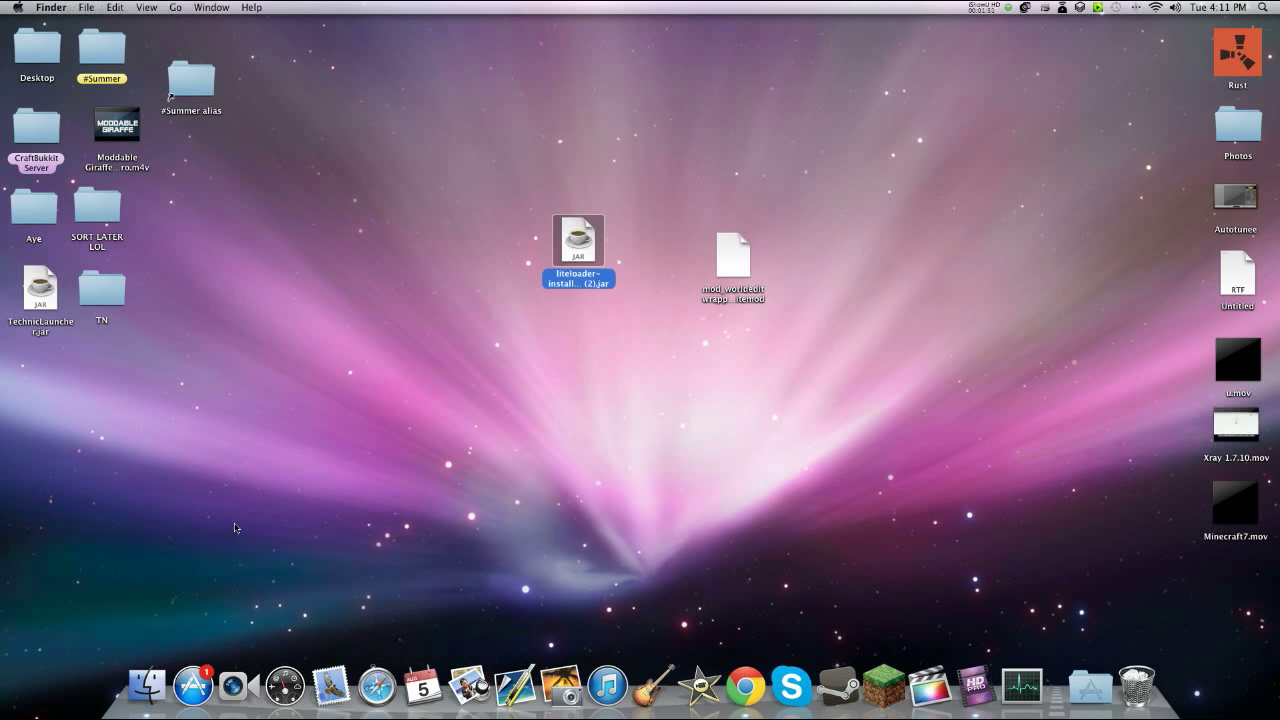
click(290, 362)
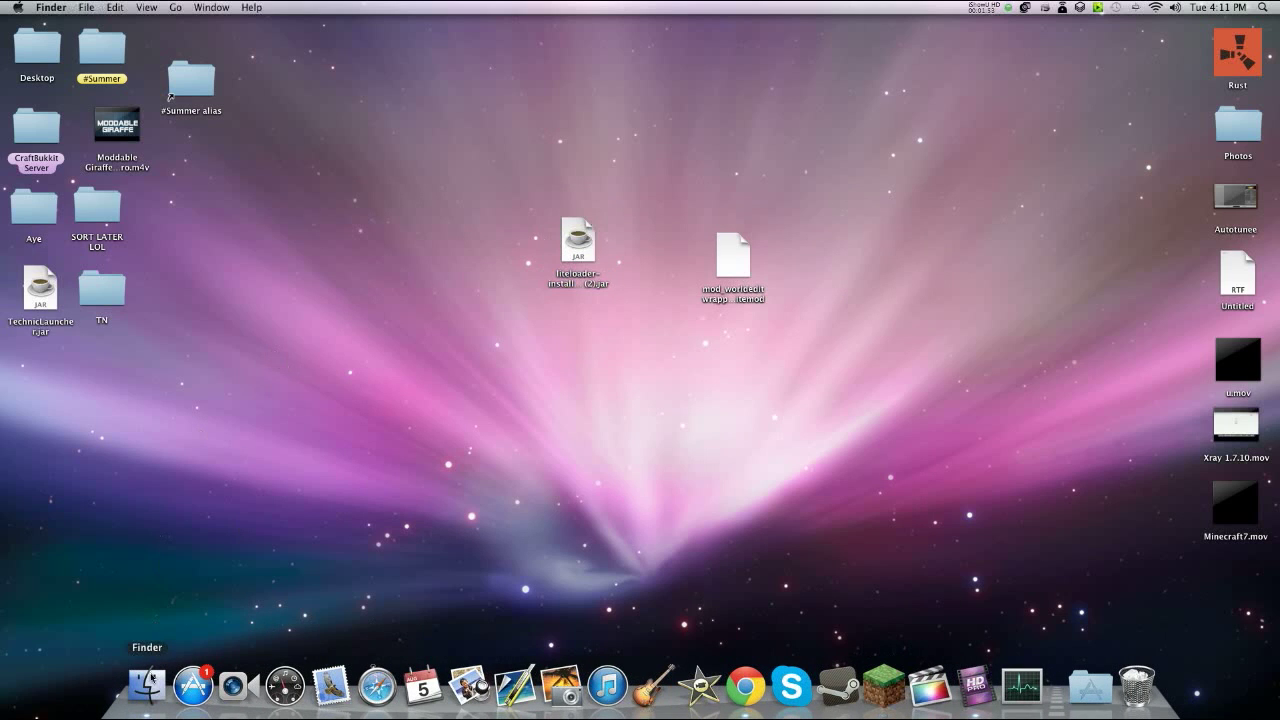
click(147, 683)
click(1195, 176)
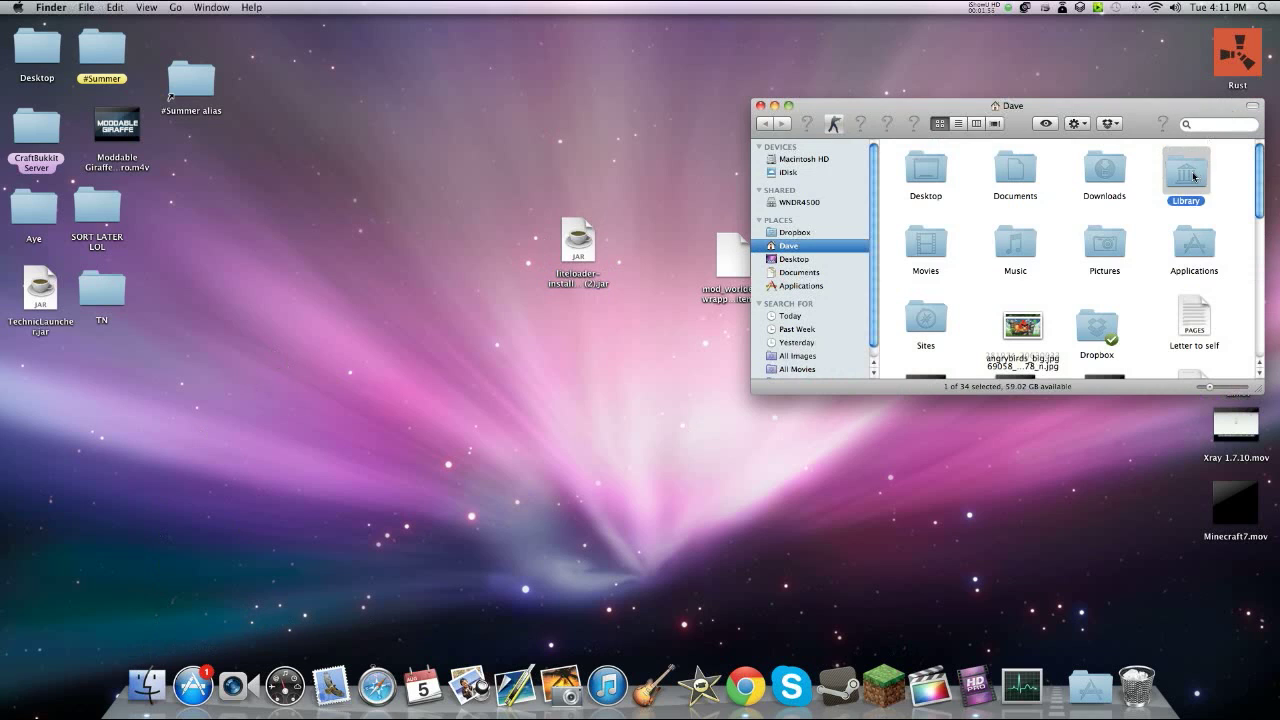
double_click(1191, 177)
double_click(1018, 170)
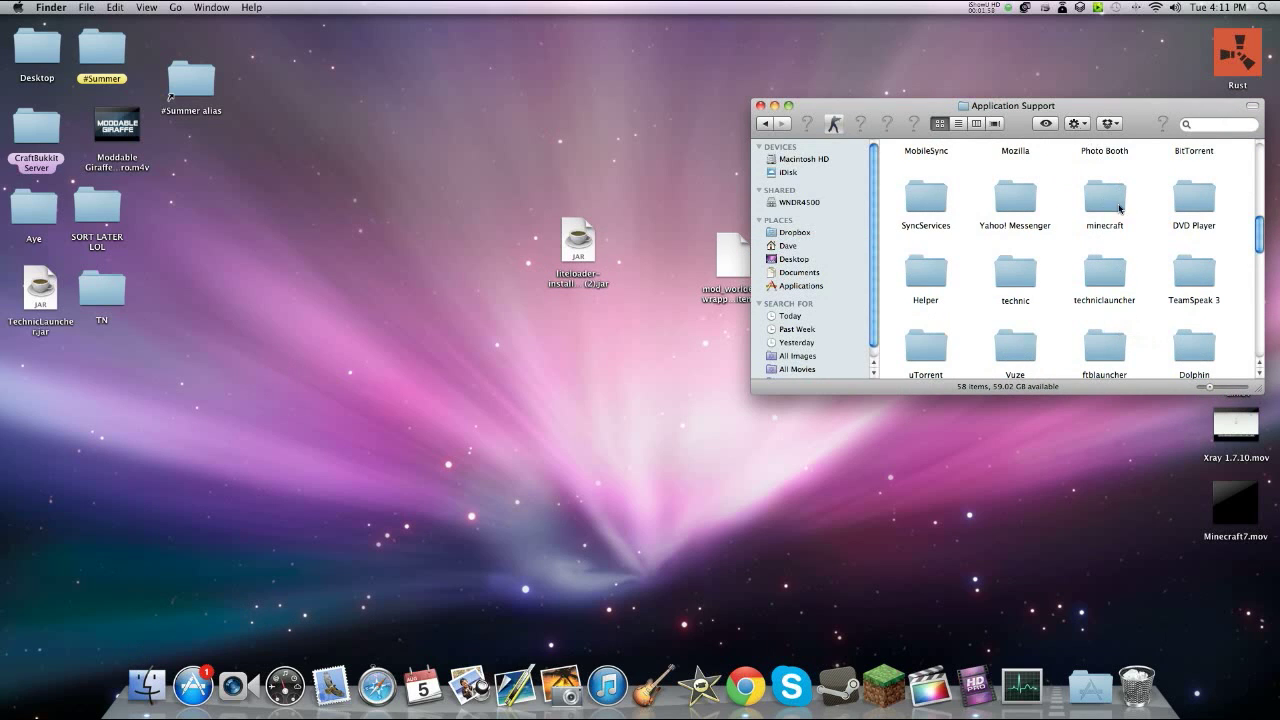
double_click(1117, 205)
double_click(1105, 317)
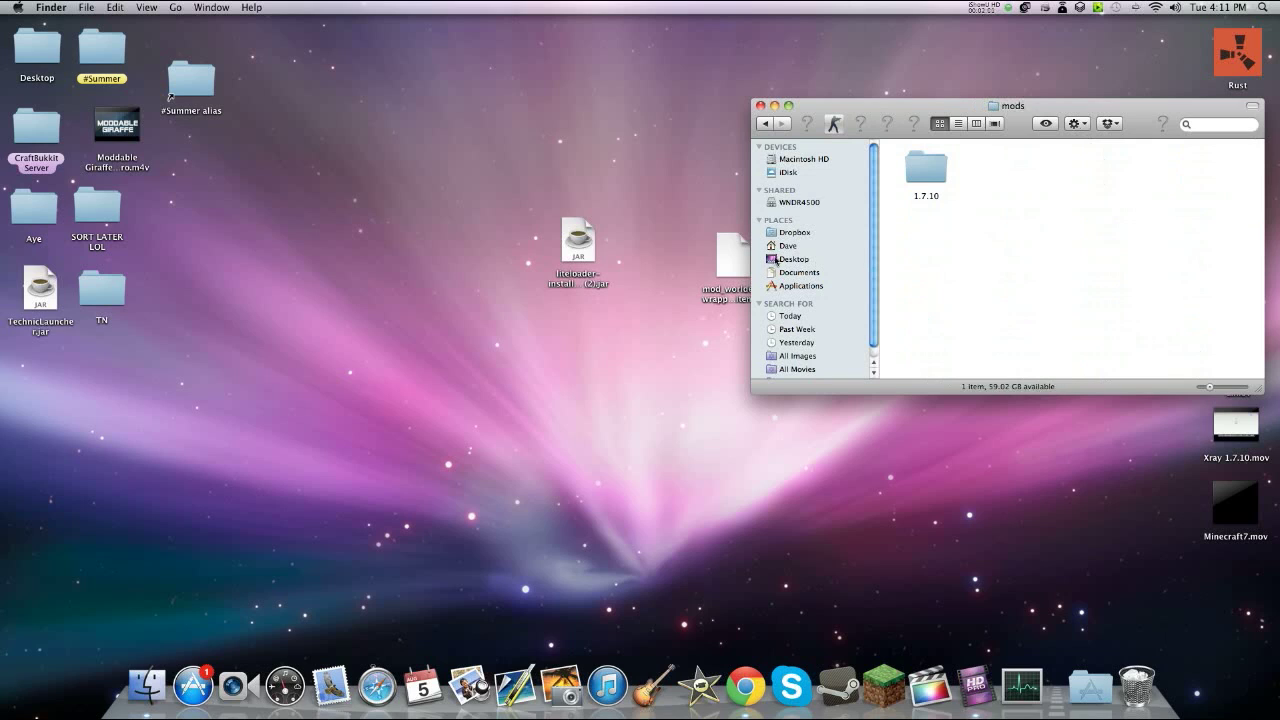
Move the WorldEditWrapper litemod from the desktop into the mods folder, then close the window
mouse_move(736, 257)
mouse_down()
mouse_move(795, 350)
mouse_move(1000, 167)
mouse_up()
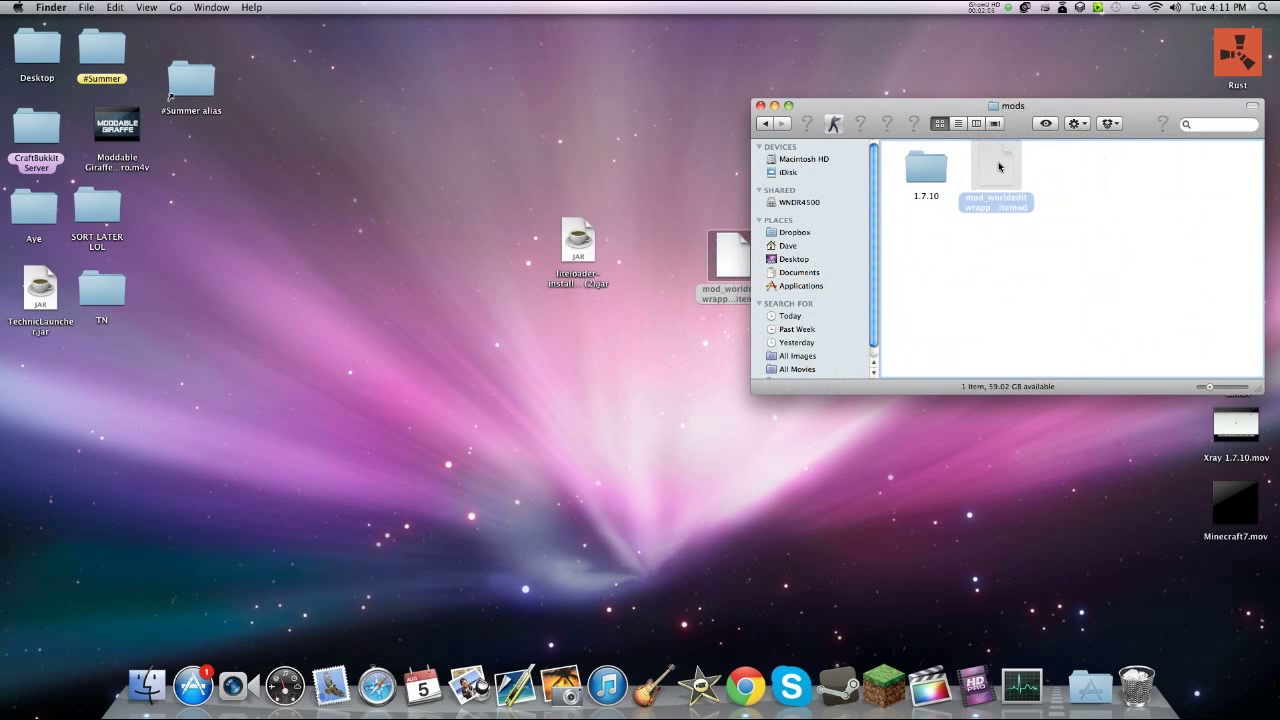
drag(999, 166, 999, 166)
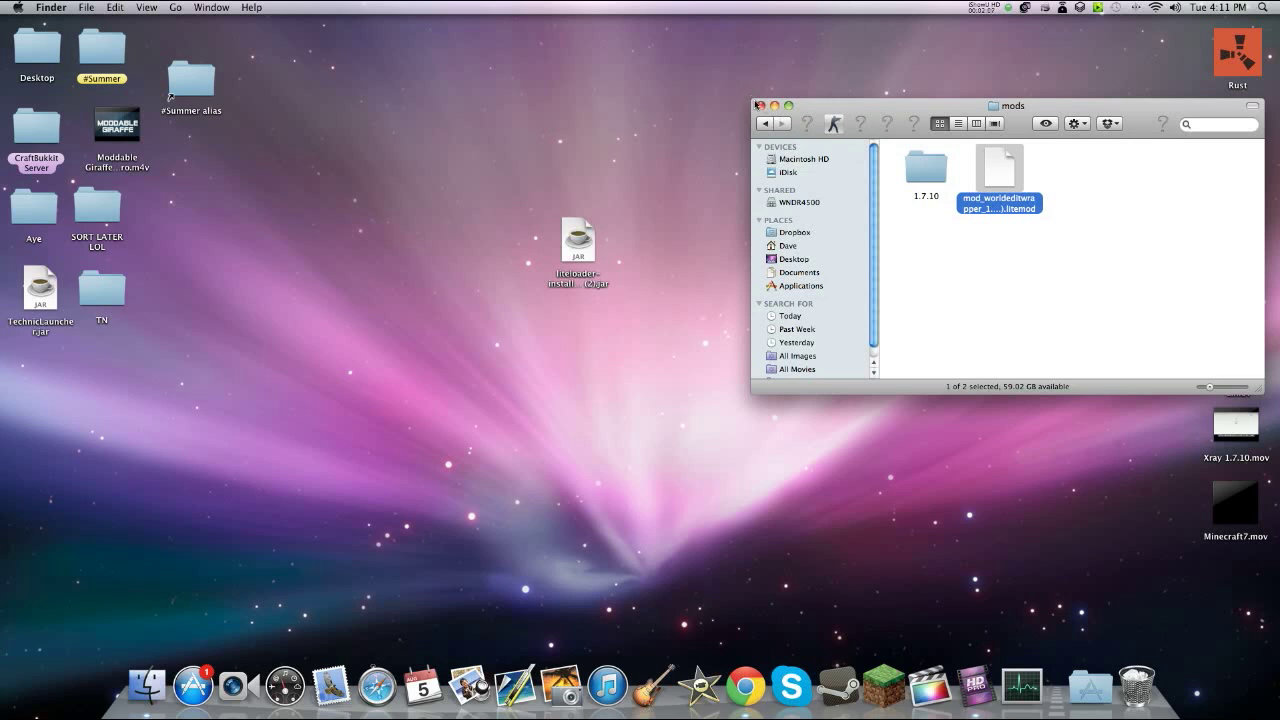
click(760, 106)
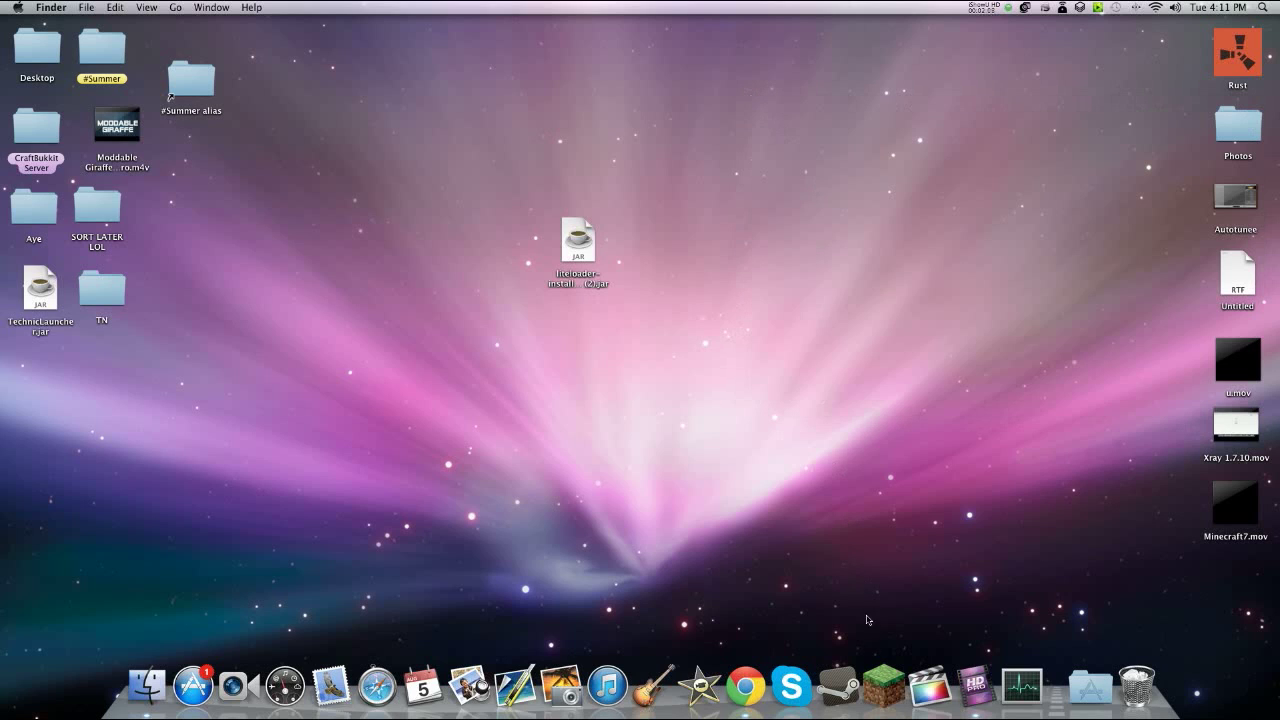
Start Minecraft from the launcher with the LiteLoader 1.7.10 profile
click(884, 678)
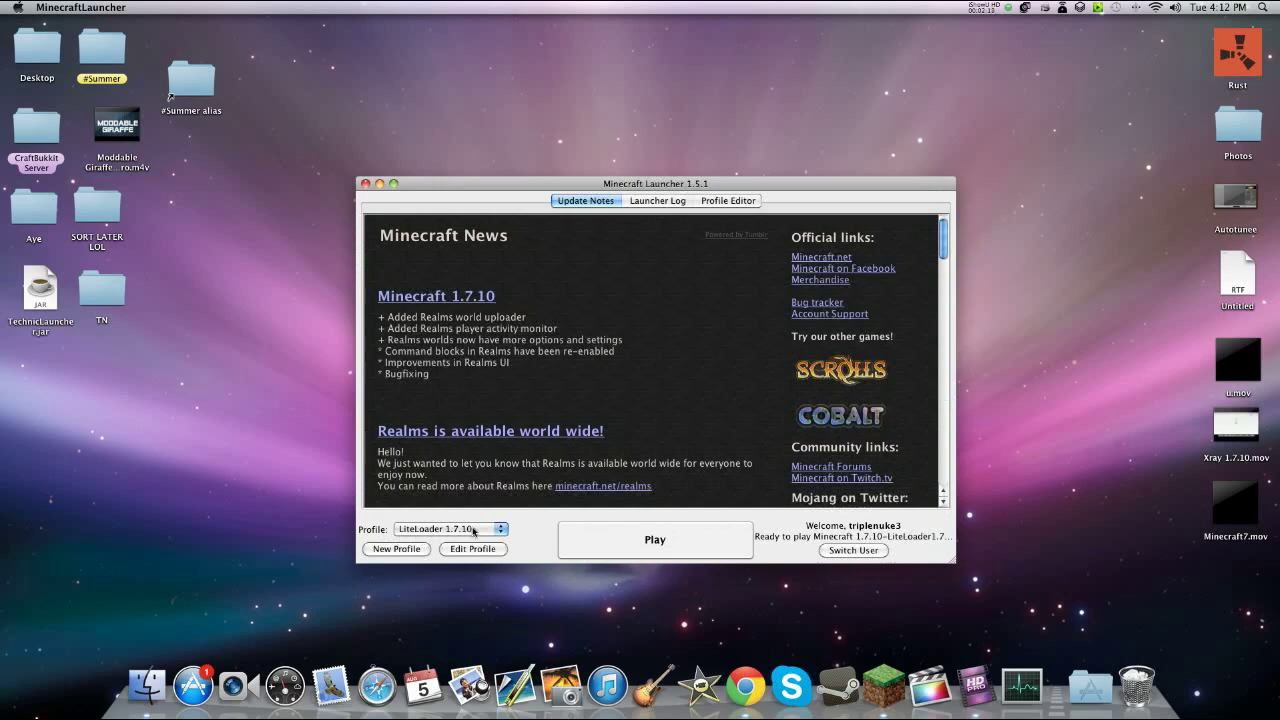
click(622, 531)
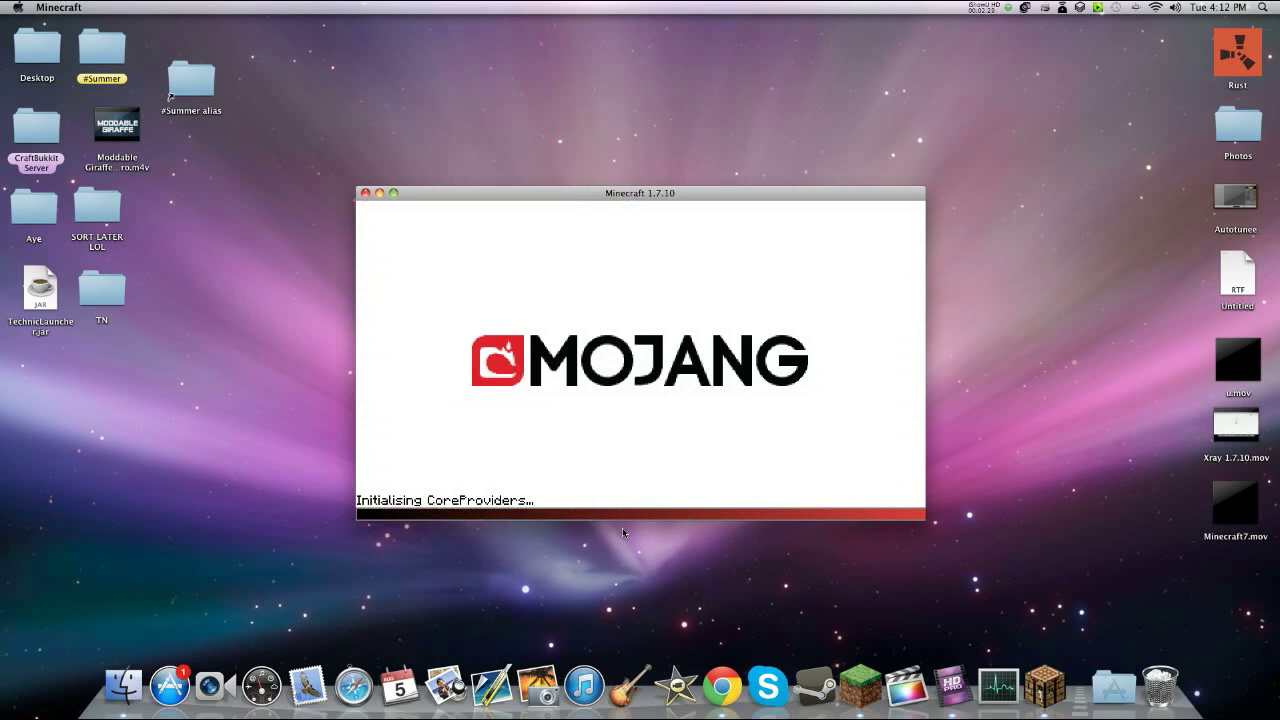
Create and load a new Creative-mode world named New World from Singleplayer
click(672, 358)
click(720, 463)
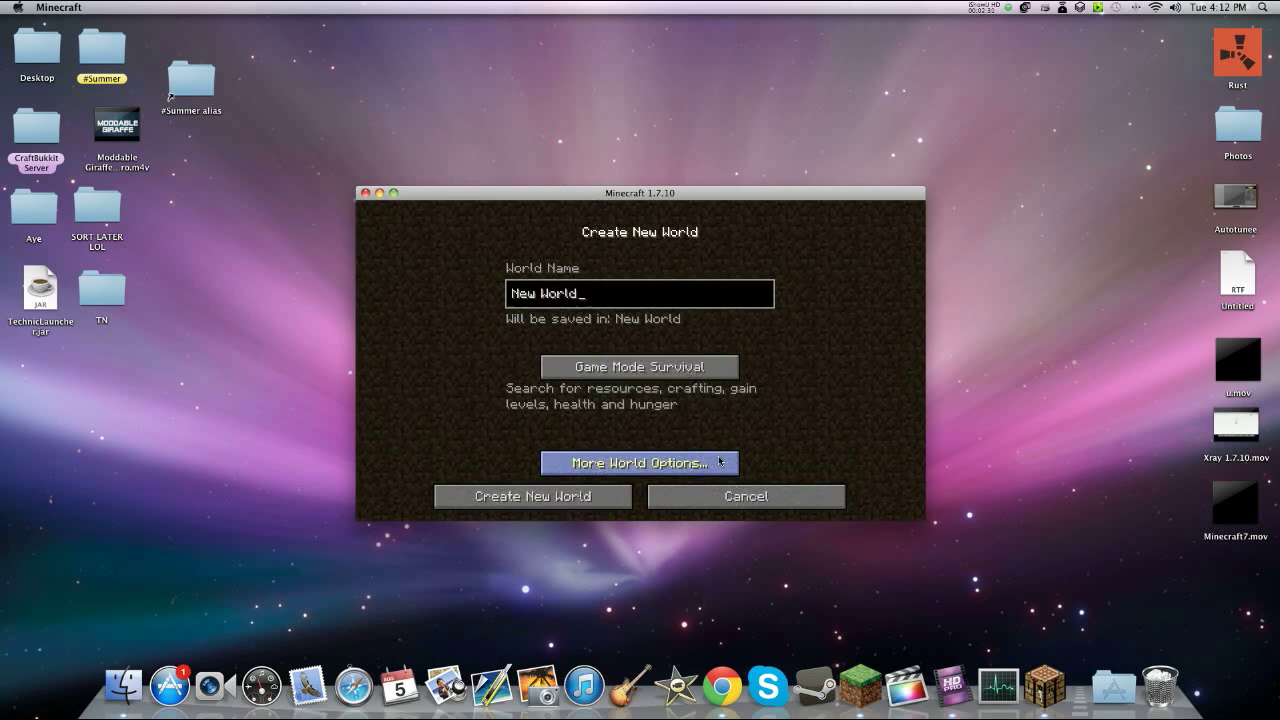
click(640, 367)
click(640, 367)
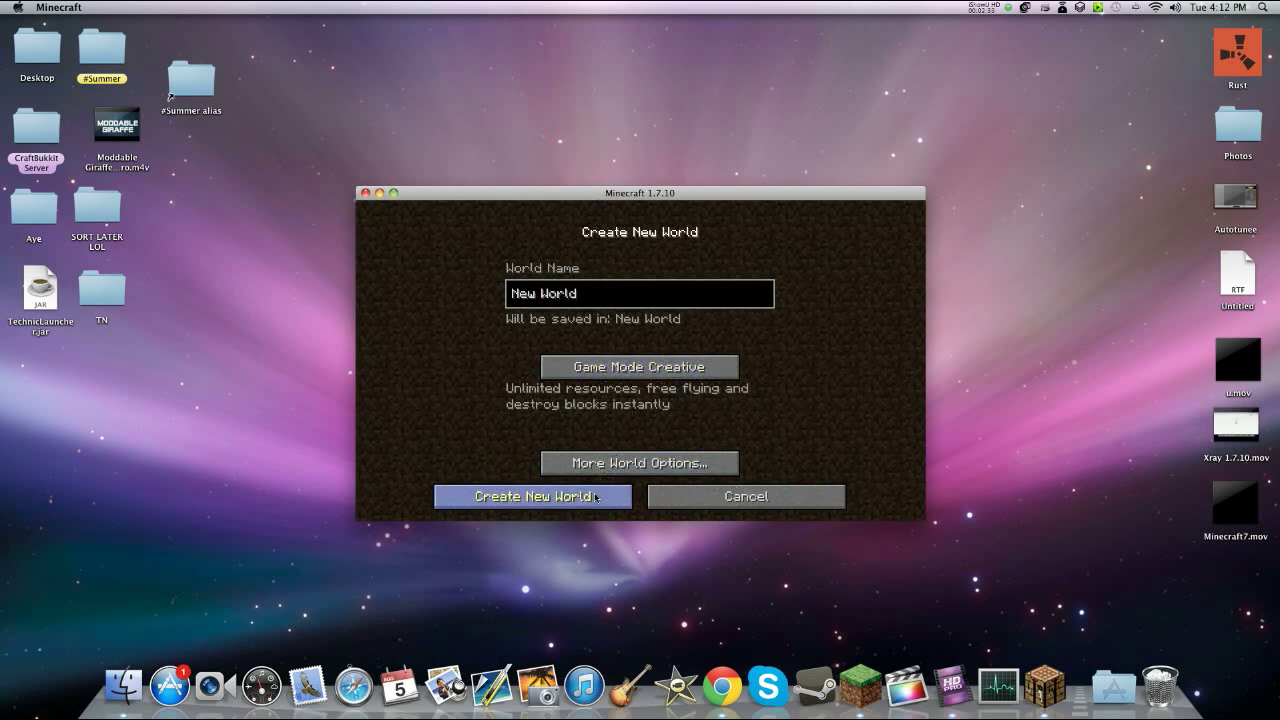
click(534, 494)
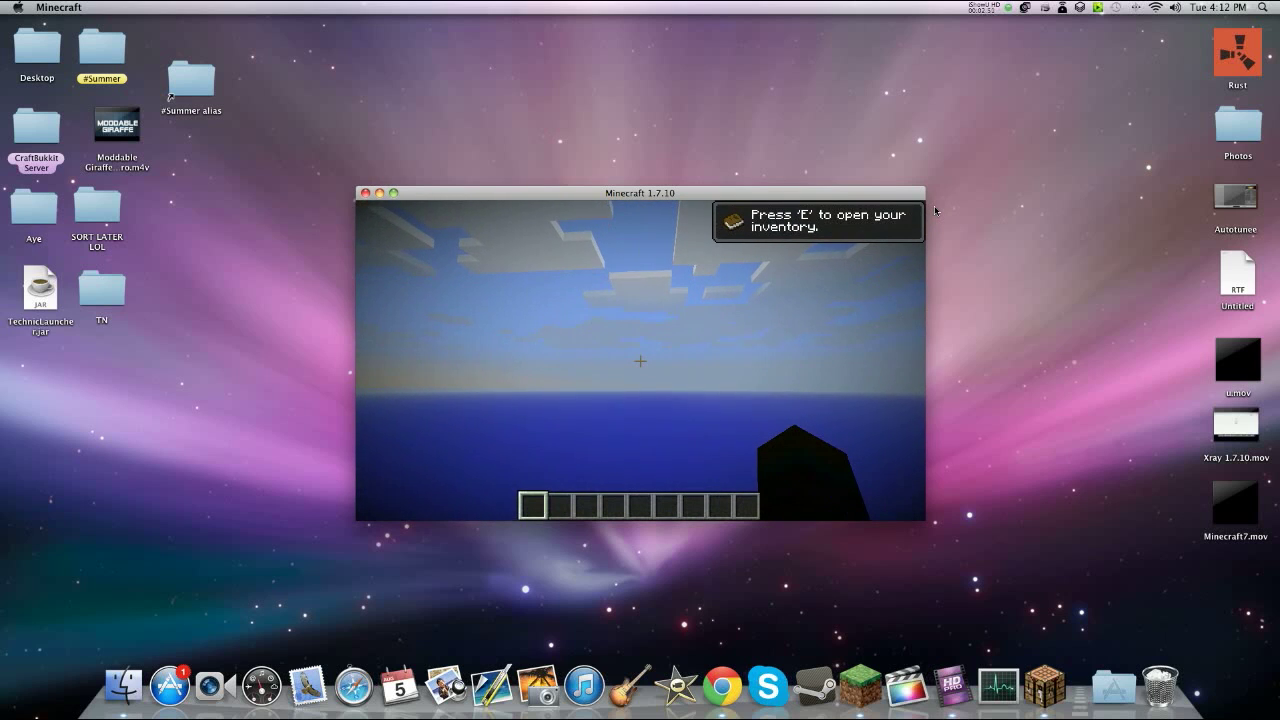
Search 'wooden' in the creative inventory and put the wooden axe in the first hotbar slot
key(e)
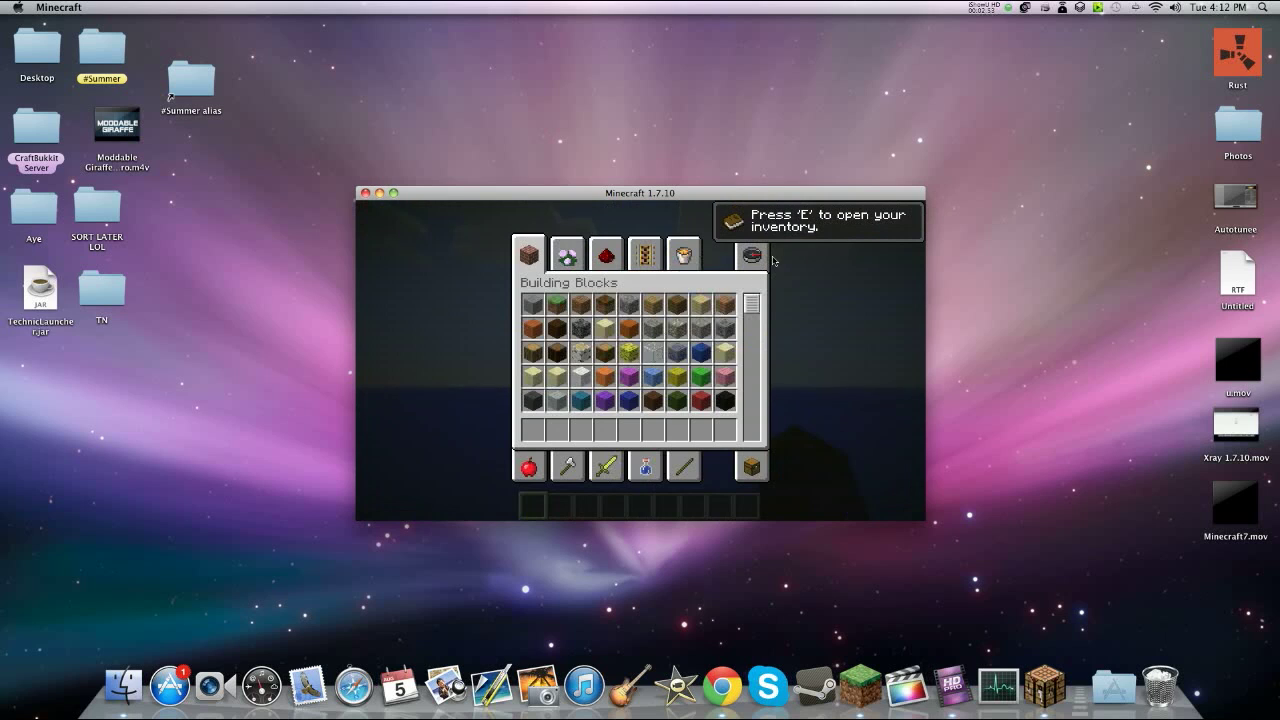
click(752, 256)
text(wood)
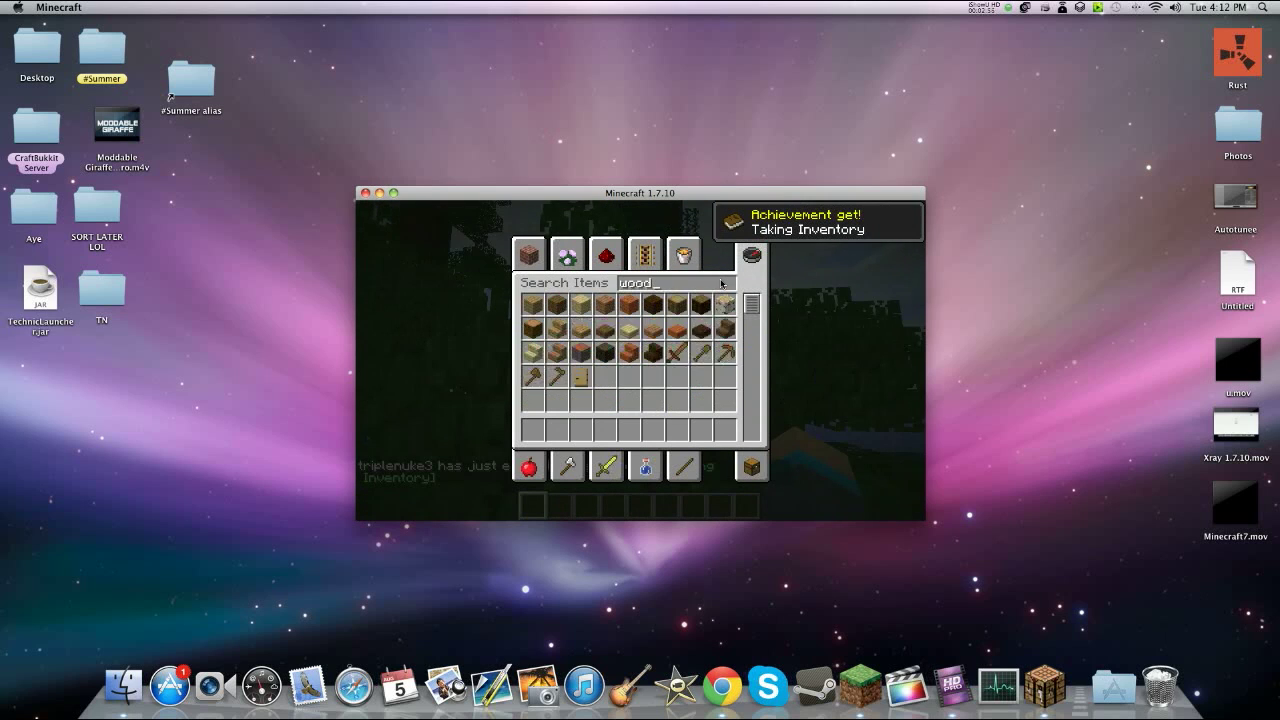
text(en)
click(612, 297)
click(529, 429)
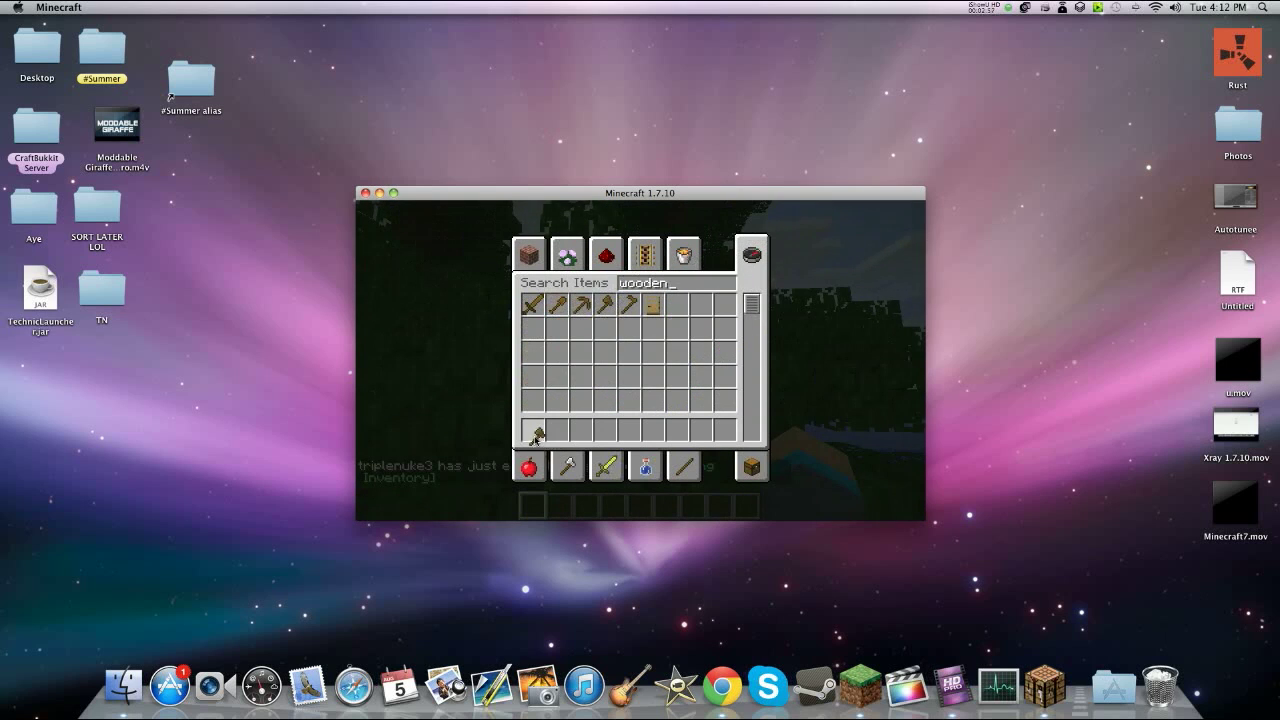
key(e)
Enlarge the game window and set the first selection corner at (202, 63, 236)
key(Escape)
click(393, 193)
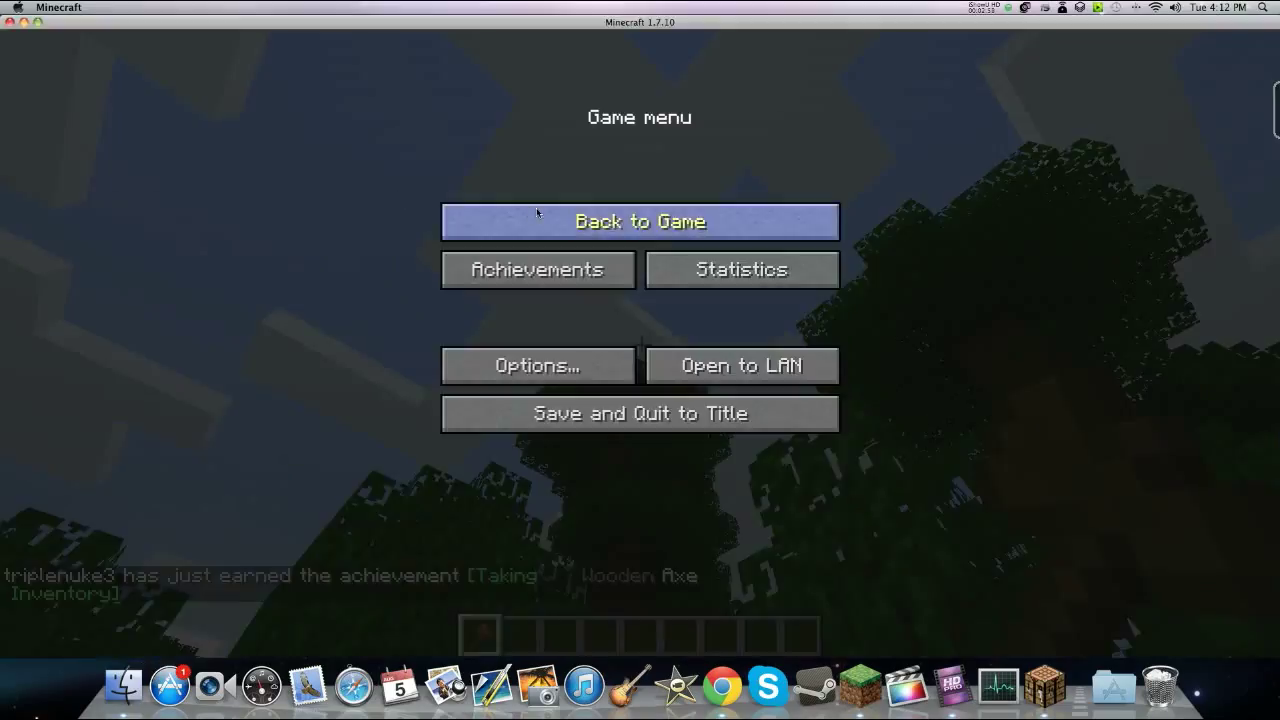
click(537, 209)
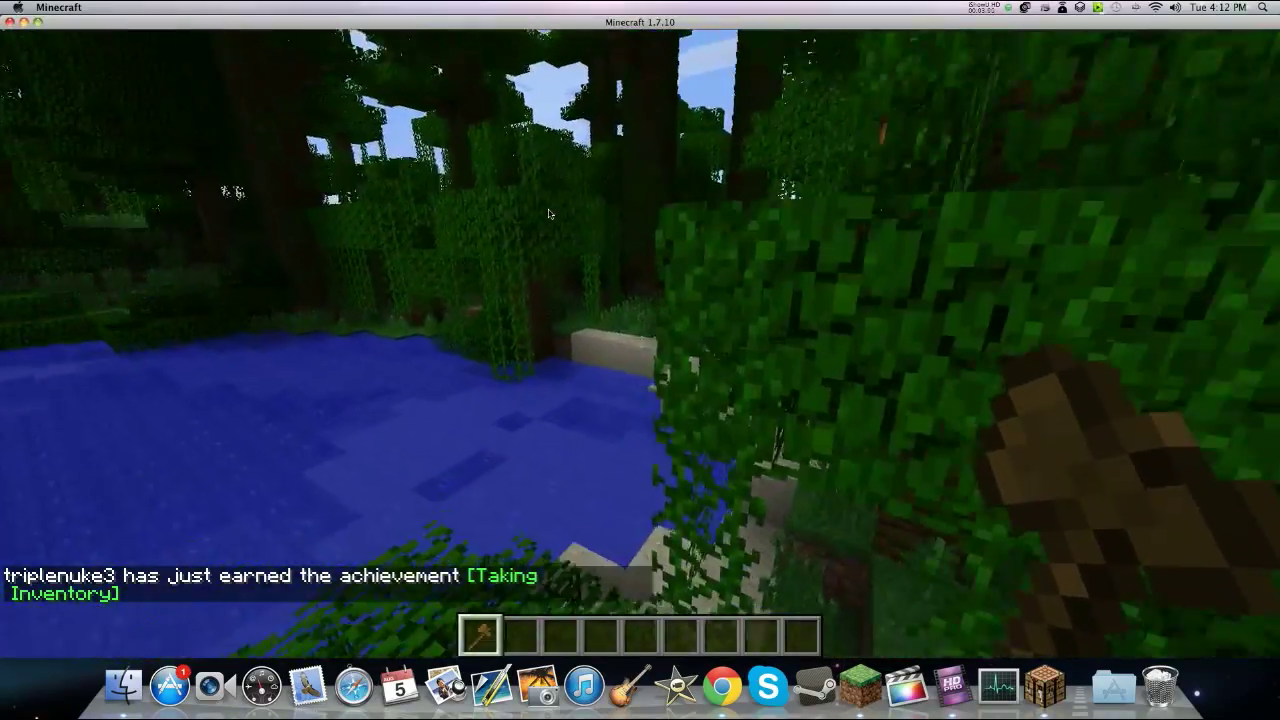
key(w)
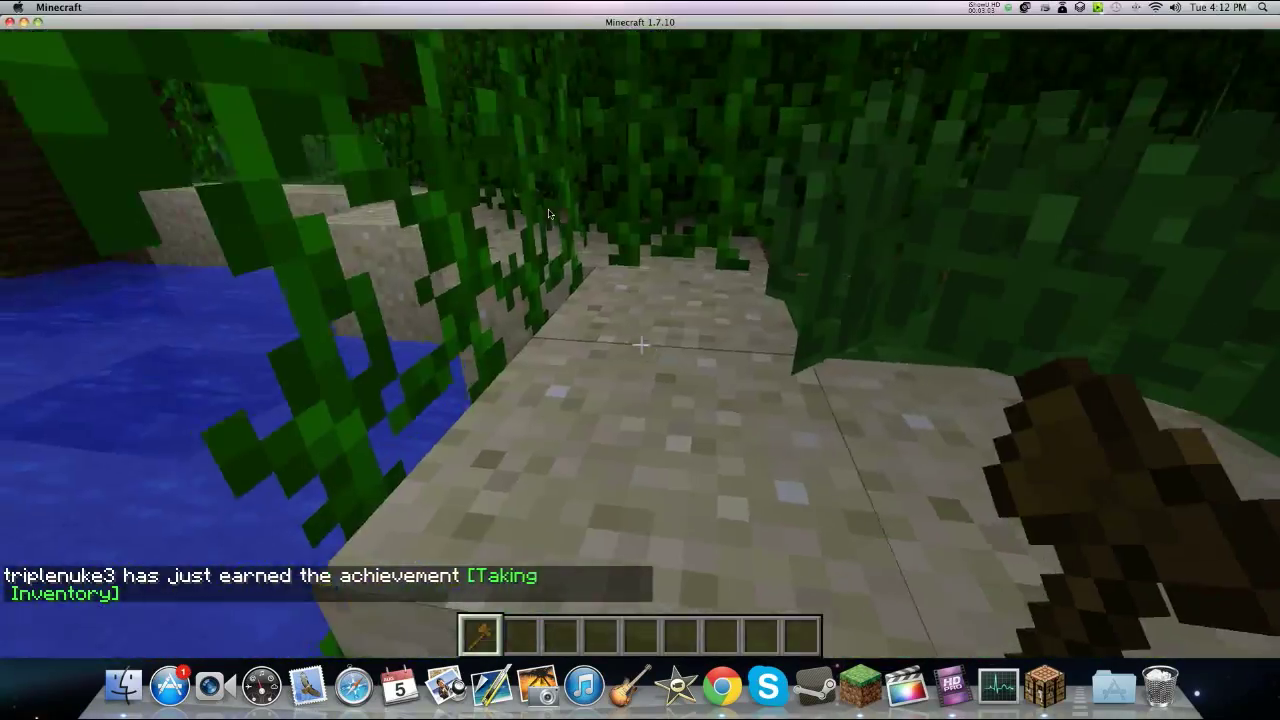
click(548, 213)
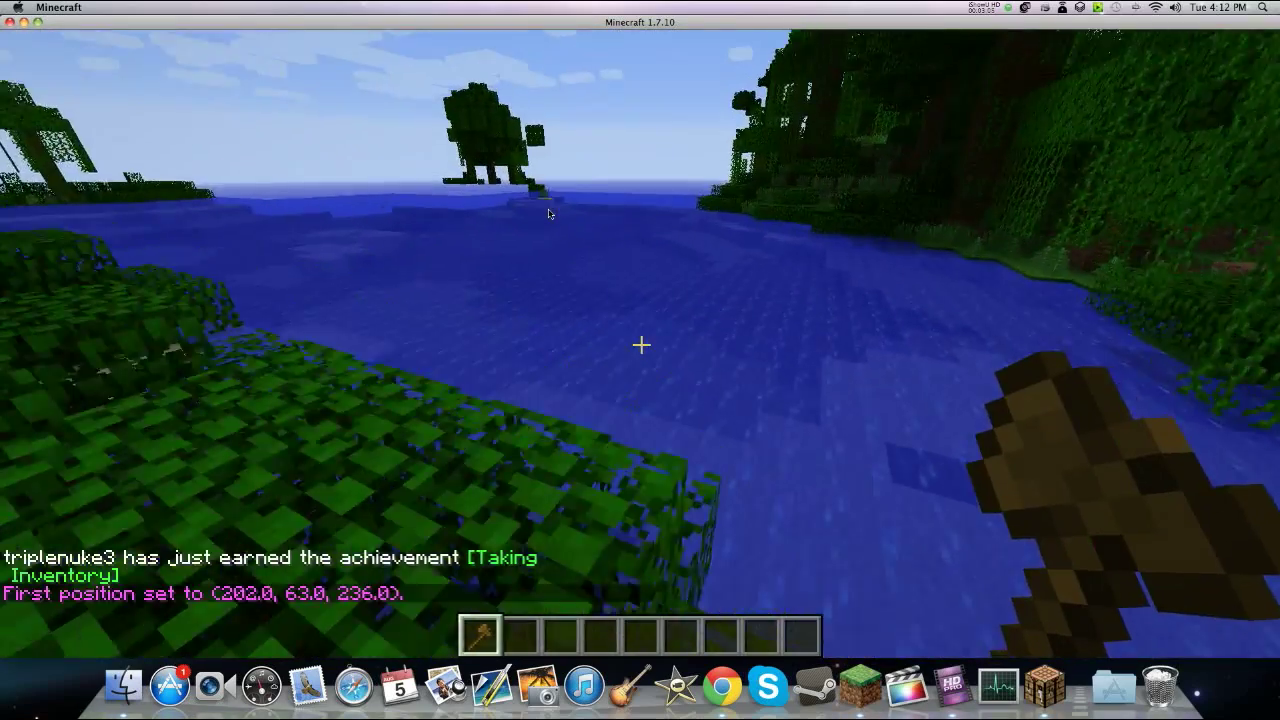
key(w)
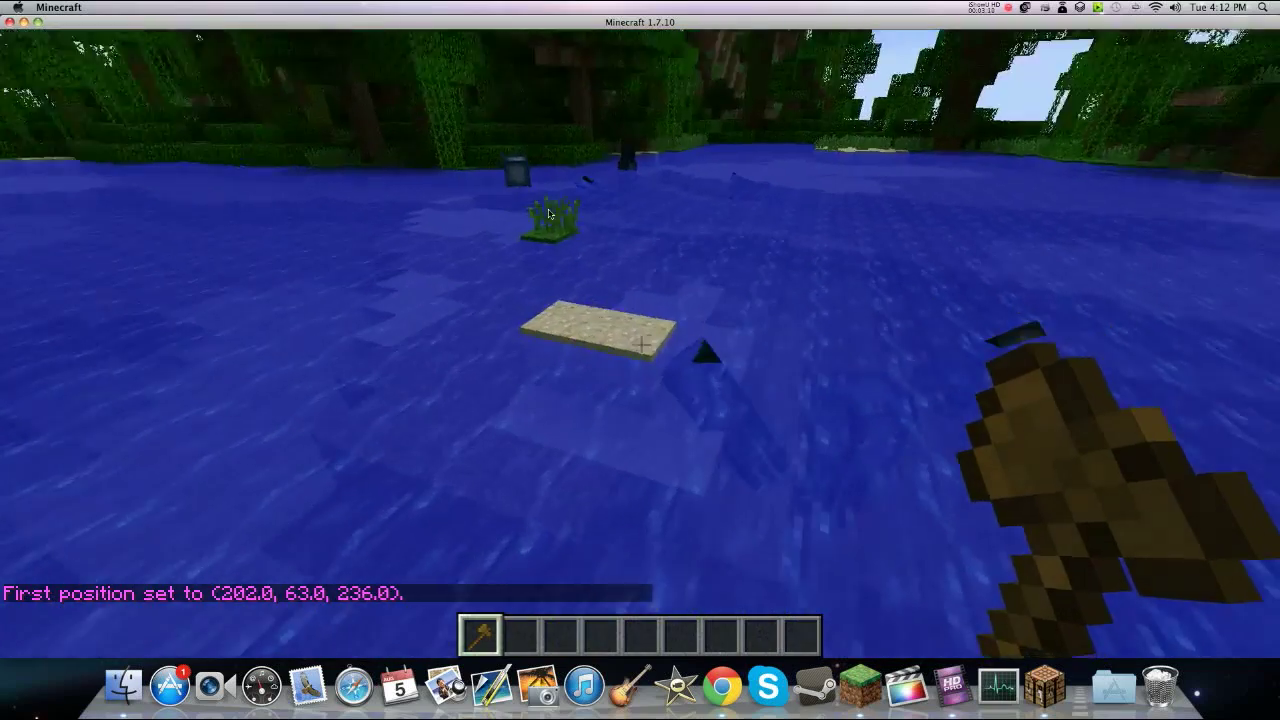
Set the second corner at (160, 62, 272) and fill the 3182-block selection with glass
right_click(548, 213)
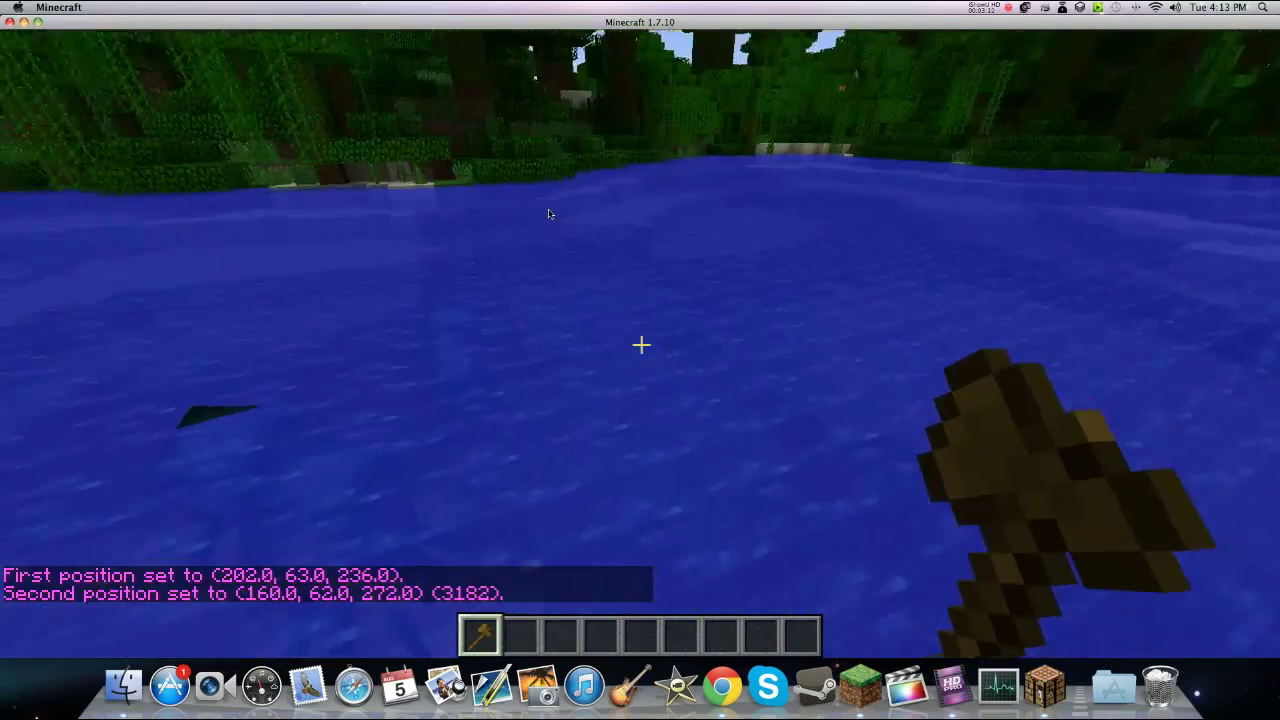
text(//set)
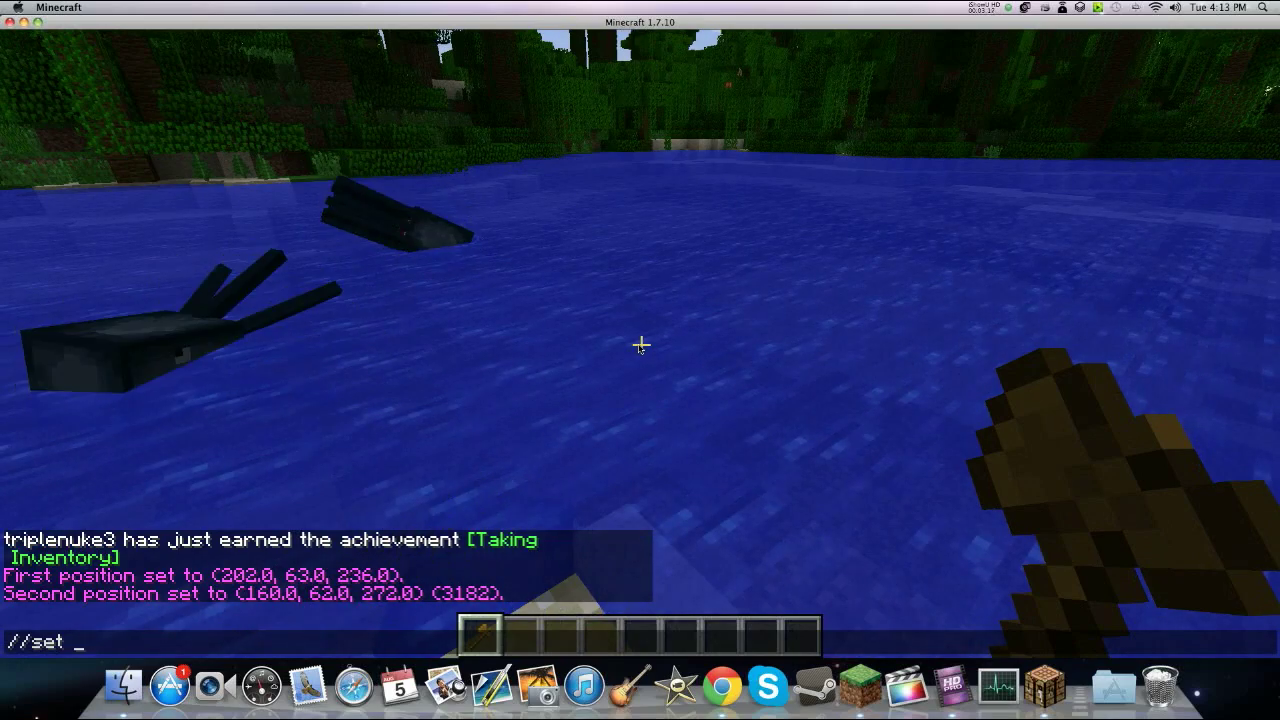
text(ss)
key(Return)
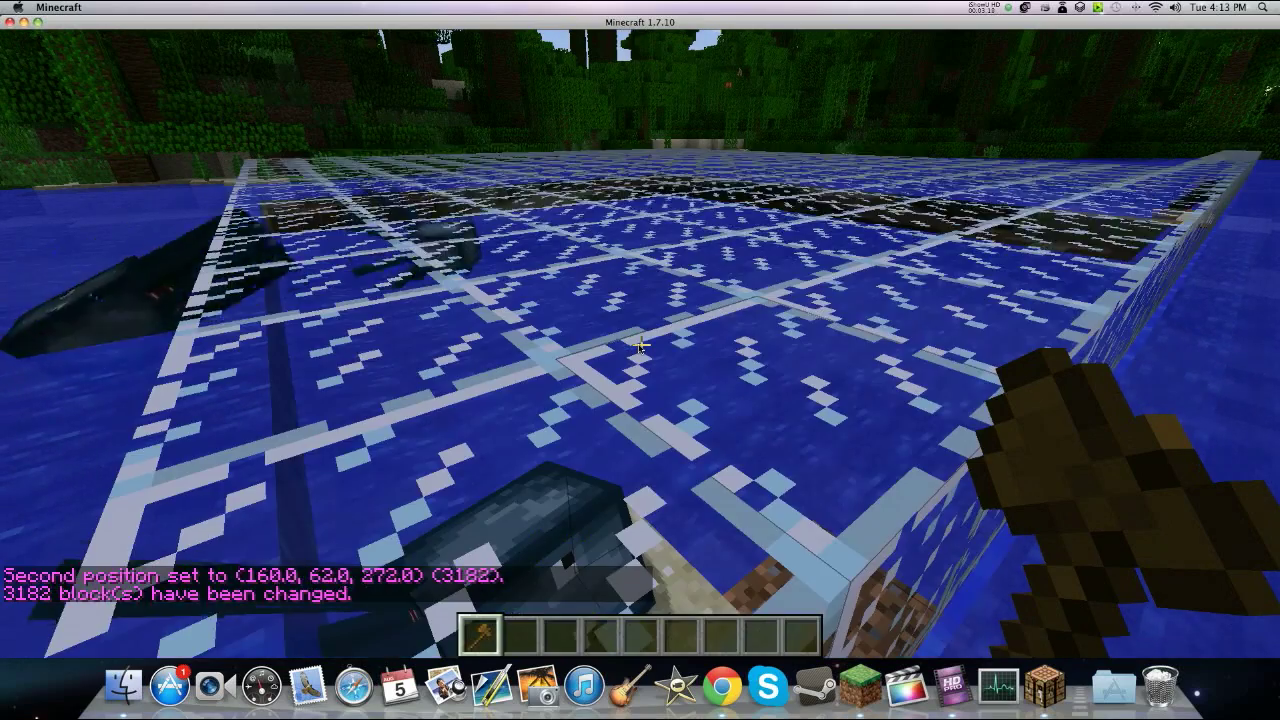